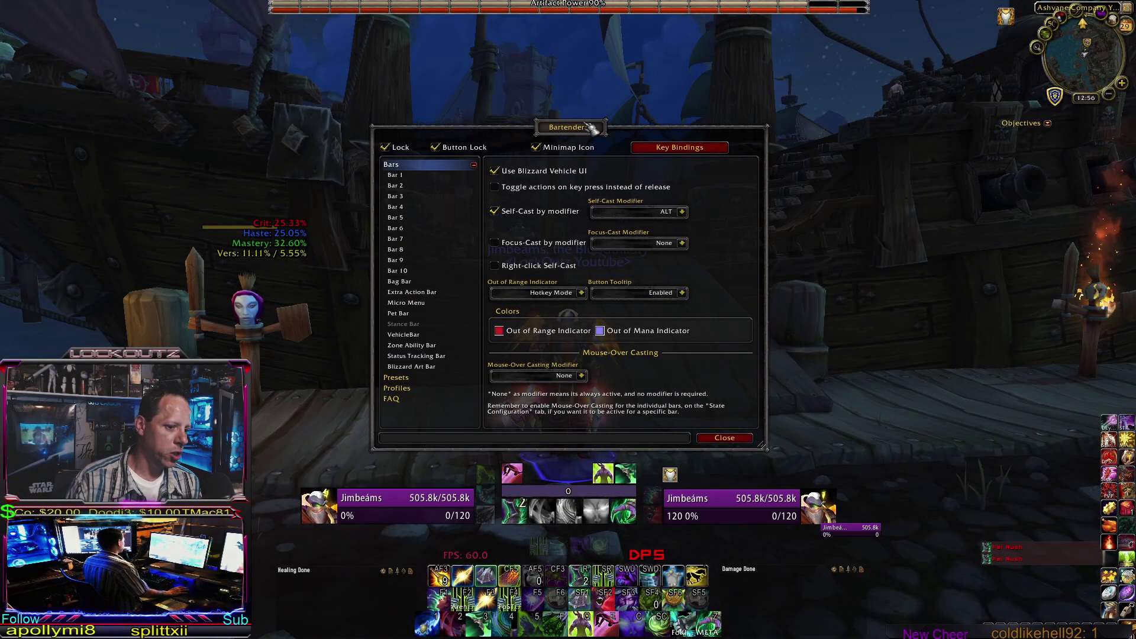
# Step: Show the Blizzard Art Bar's General Settings, which leave the bar disabled
pyautogui.click(448, 370)
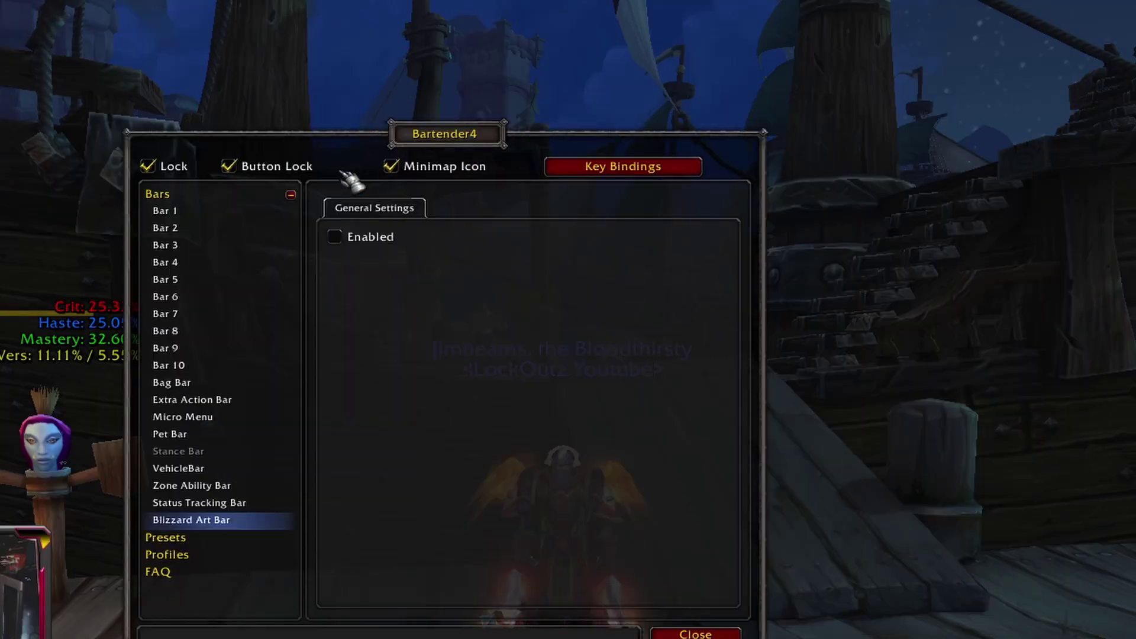
pyautogui.moveTo(563, 130)
pyautogui.mouseDown()
pyautogui.moveTo(582, 99)
pyautogui.moveTo(555, 139)
pyautogui.mouseUp()
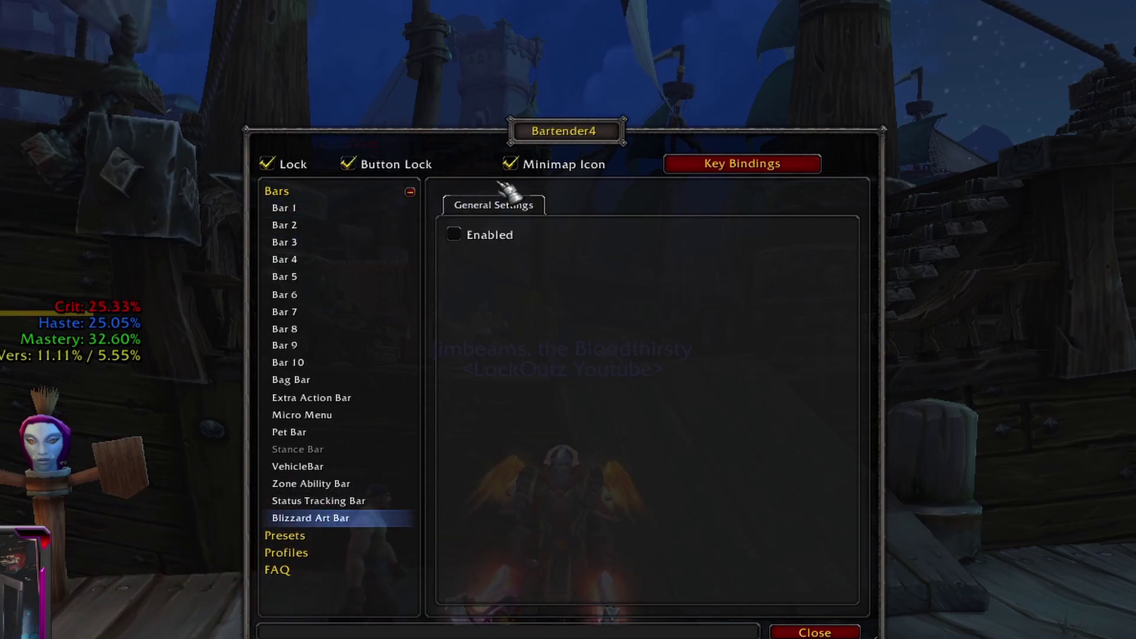
# Step: Untick Lock and Button Lock, then toggle the bar lock on and off
pyautogui.click(279, 165)
pyautogui.click(361, 166)
pyautogui.click(506, 163)
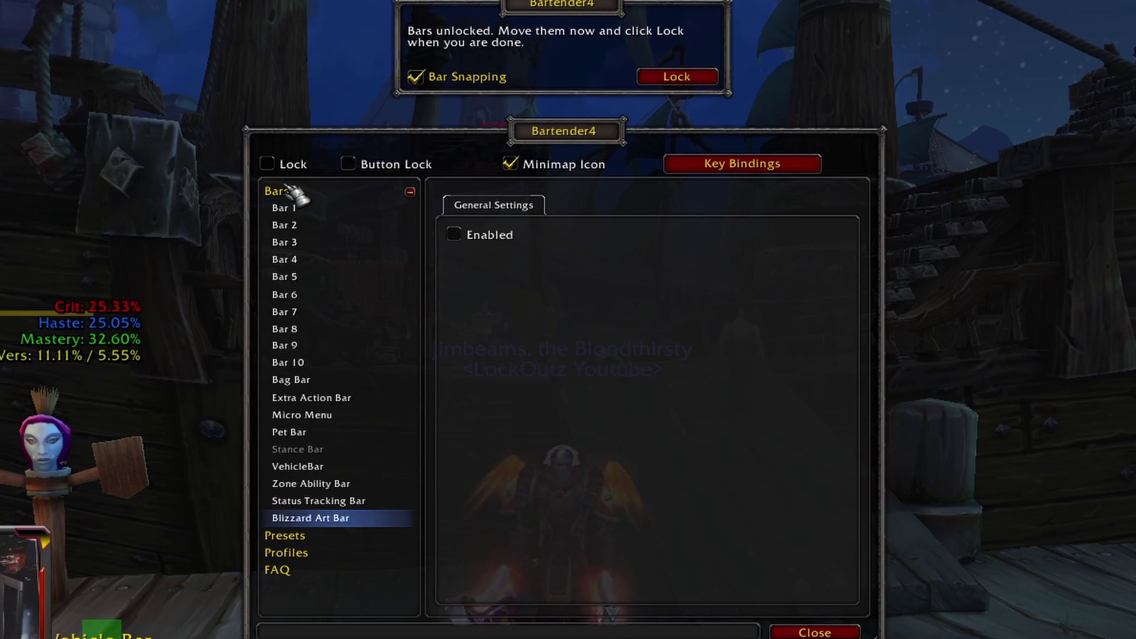
pyautogui.click(274, 168)
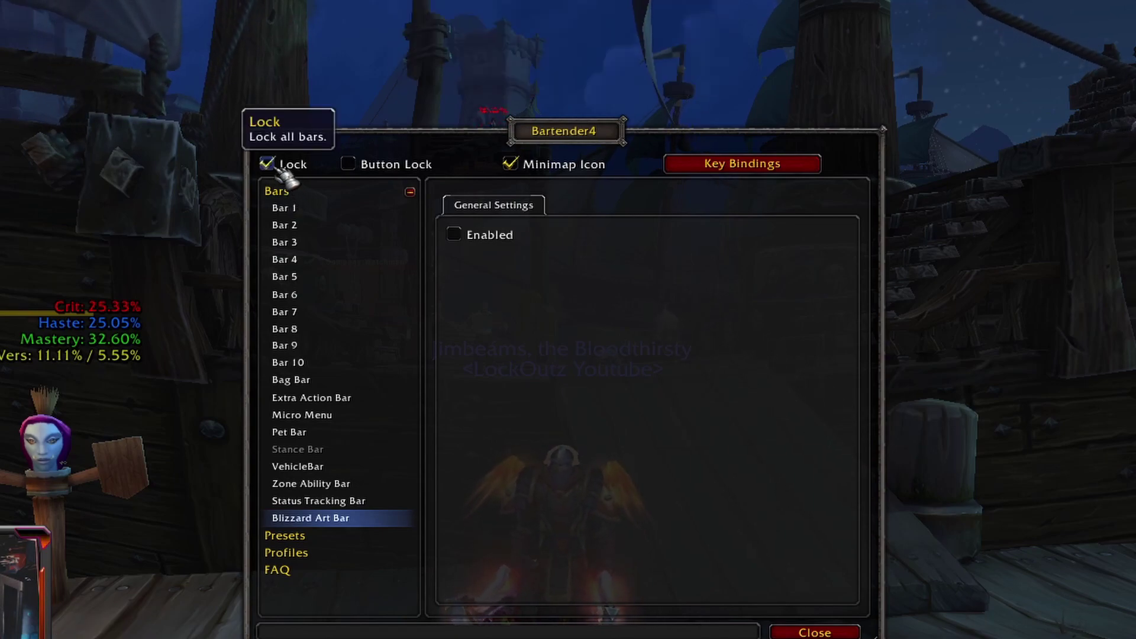
pyautogui.click(271, 168)
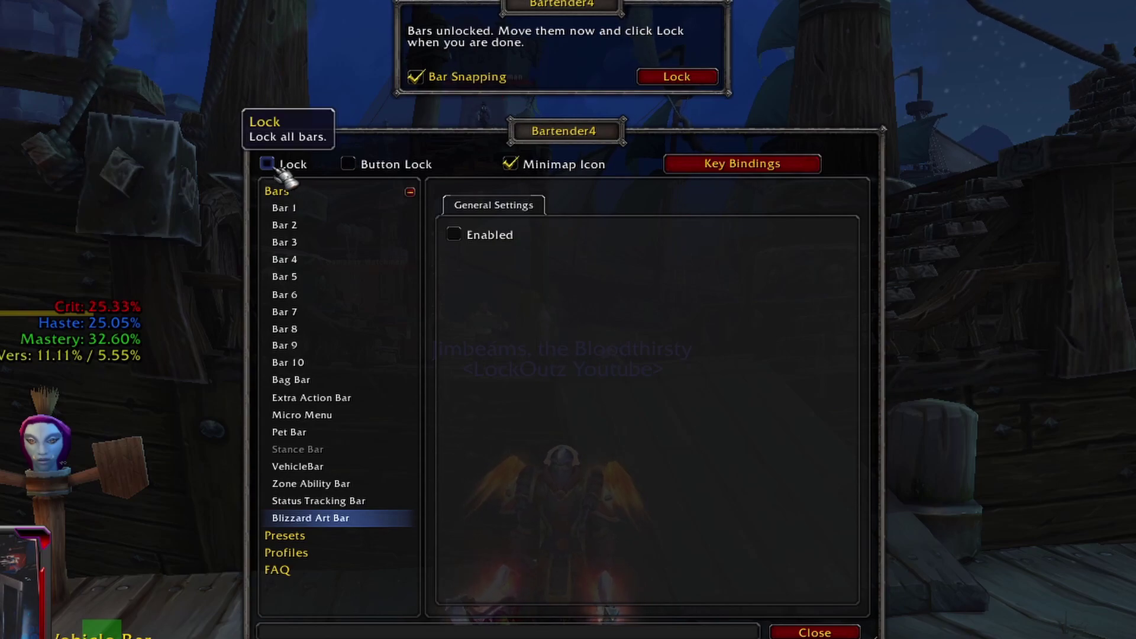
pyautogui.click(272, 167)
# Step: Unlock the bars and drag the Vehicle Bar lower on the left side
pyautogui.click(272, 168)
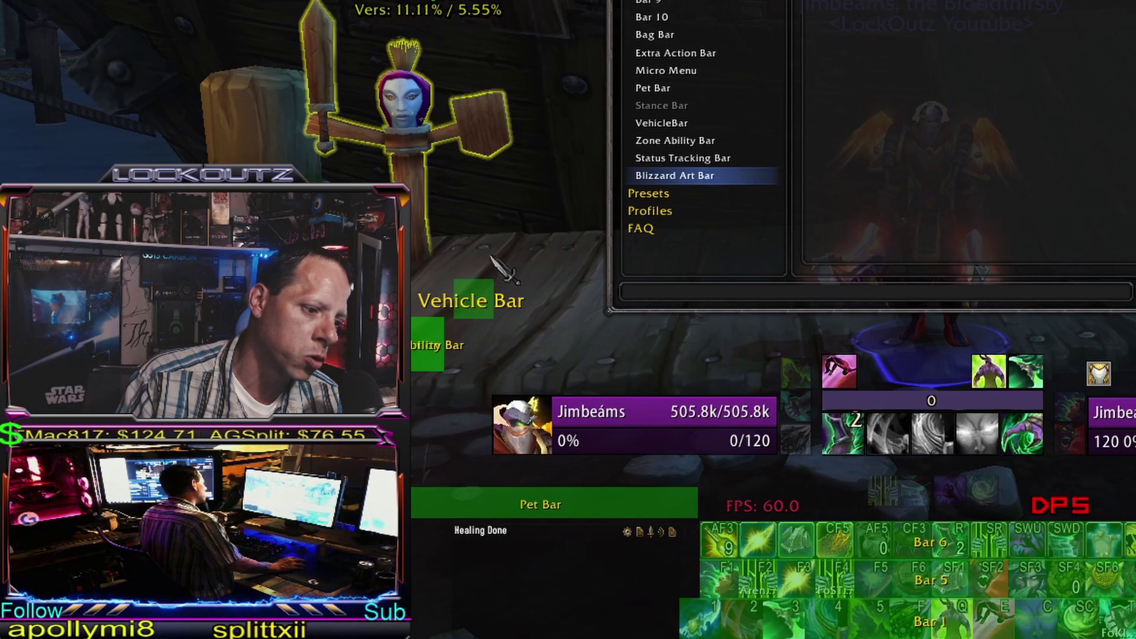
pyautogui.moveTo(480, 281)
pyautogui.mouseDown()
pyautogui.moveTo(485, 316)
pyautogui.moveTo(484, 260)
pyautogui.moveTo(500, 285)
pyautogui.moveTo(489, 330)
pyautogui.moveTo(496, 296)
pyautogui.mouseUp()
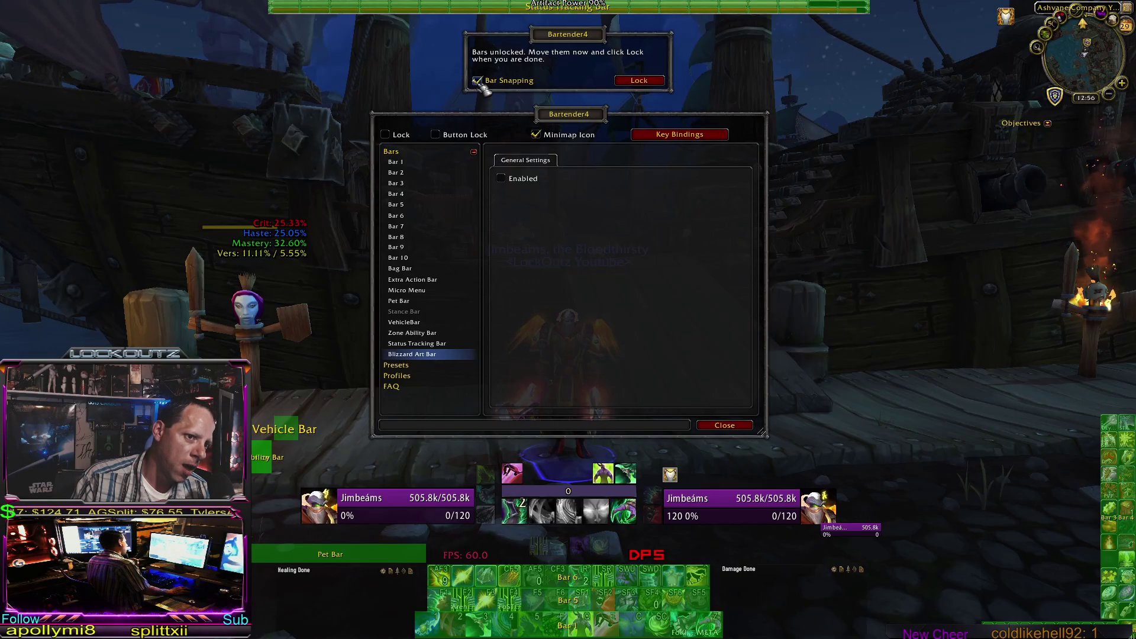
pyautogui.moveTo(292, 440); pyautogui.dragTo(289, 442)
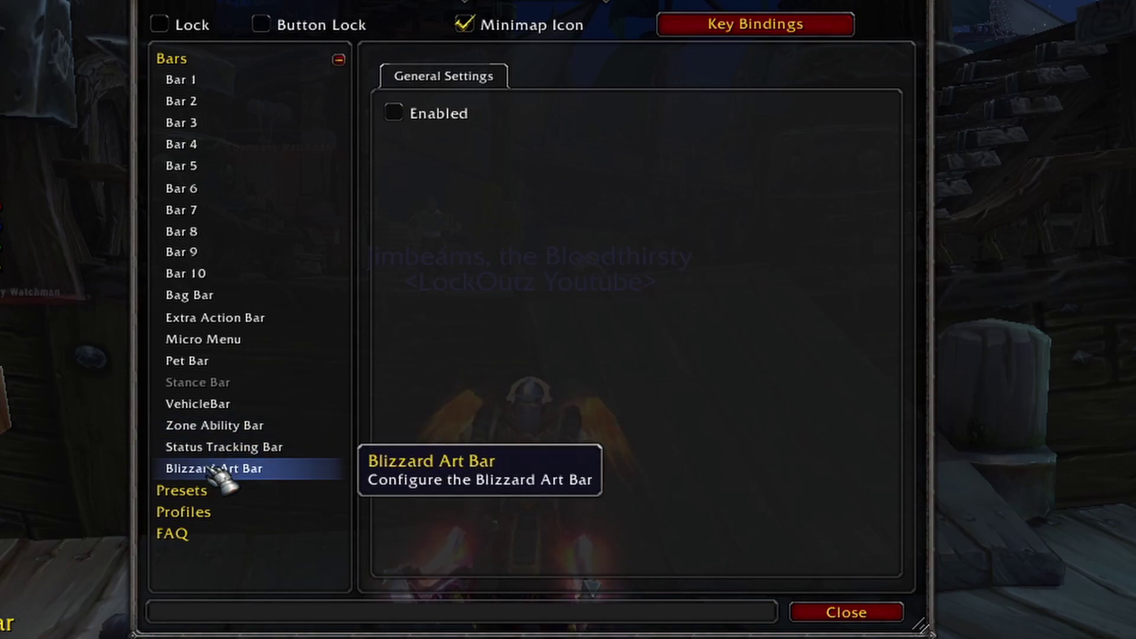
# Step: Toggle the Blizzard Art Bar on and off again, then move the Zone Ability Bar
pyautogui.click(393, 113)
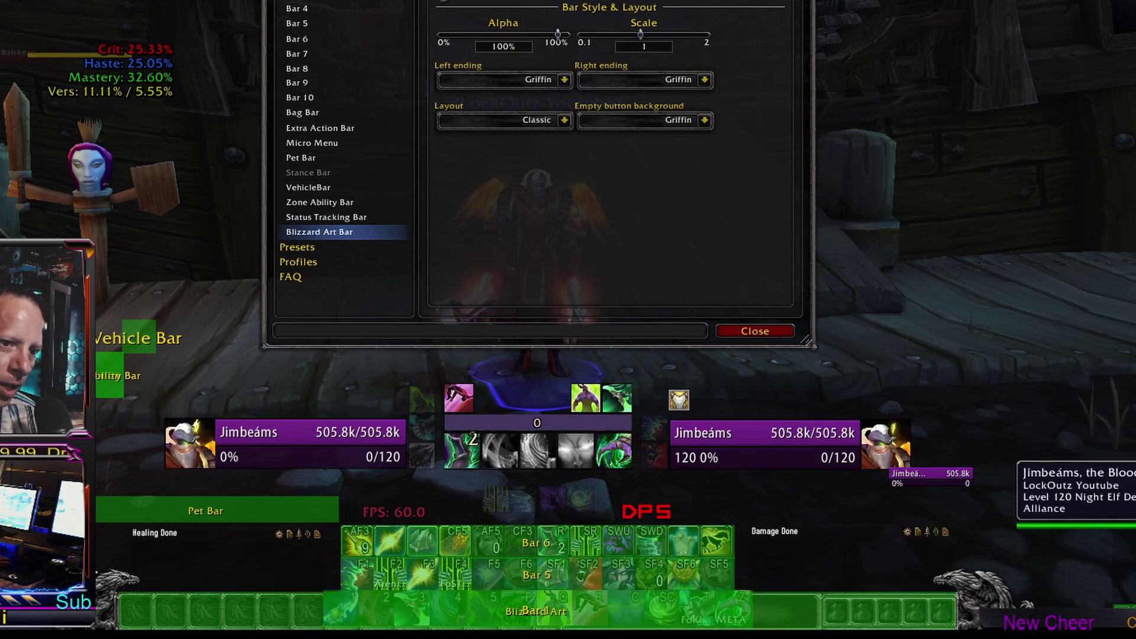
pyautogui.click(444, 0)
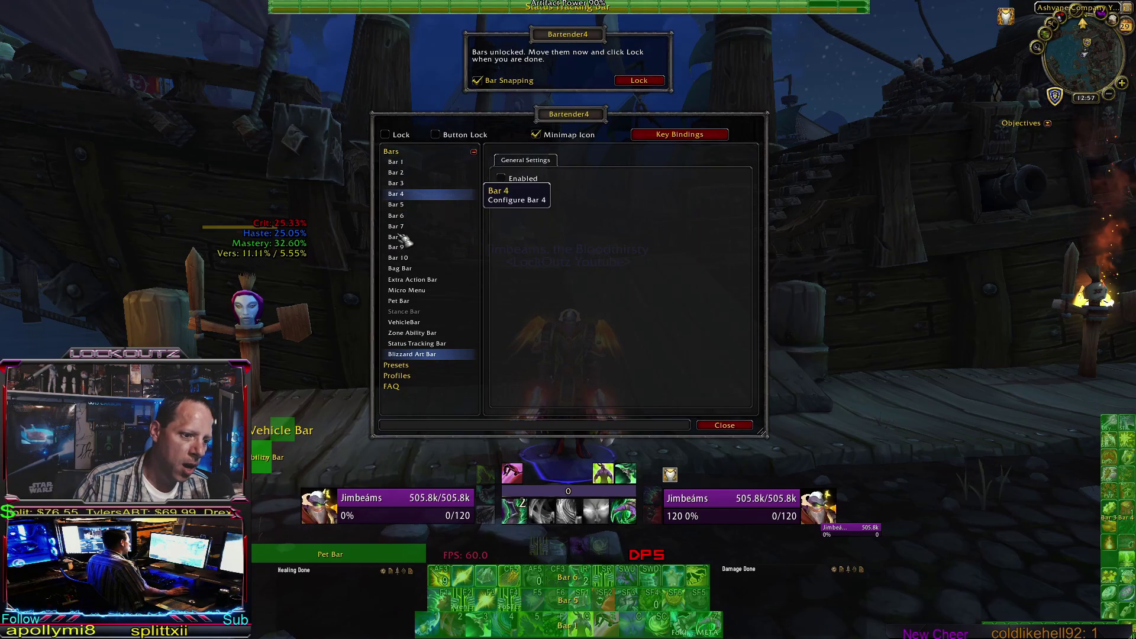
pyautogui.click(414, 333)
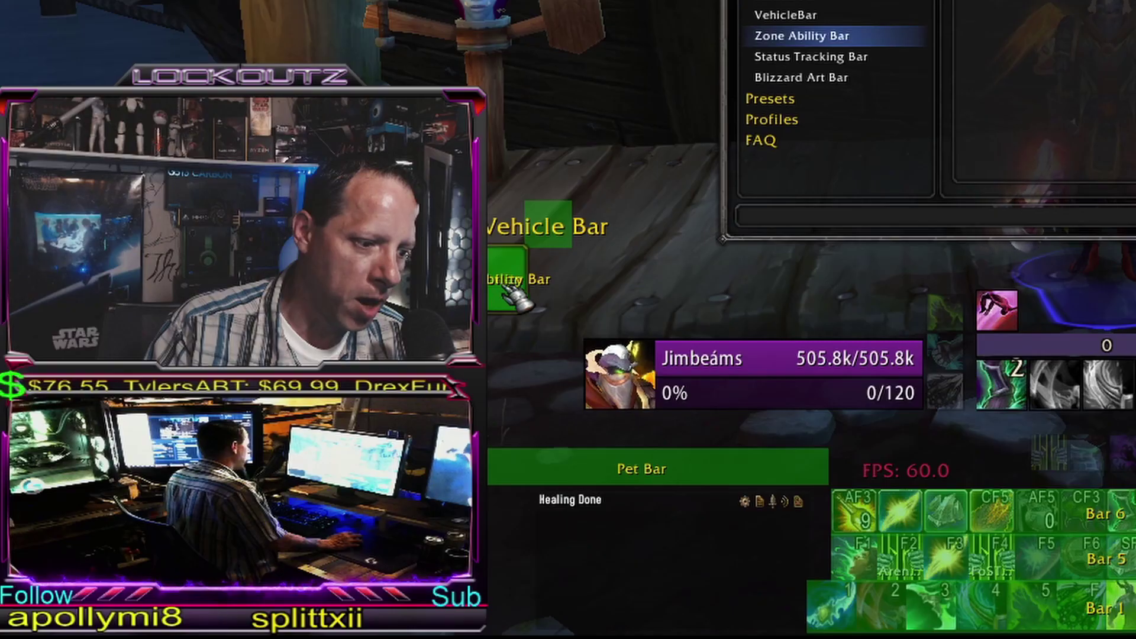
pyautogui.moveTo(507, 284)
pyautogui.mouseDown()
pyautogui.moveTo(616, 291)
pyautogui.moveTo(538, 286)
pyautogui.moveTo(600, 293)
pyautogui.moveTo(779, 279)
pyautogui.moveTo(507, 284)
pyautogui.moveTo(520, 275)
pyautogui.mouseUp()
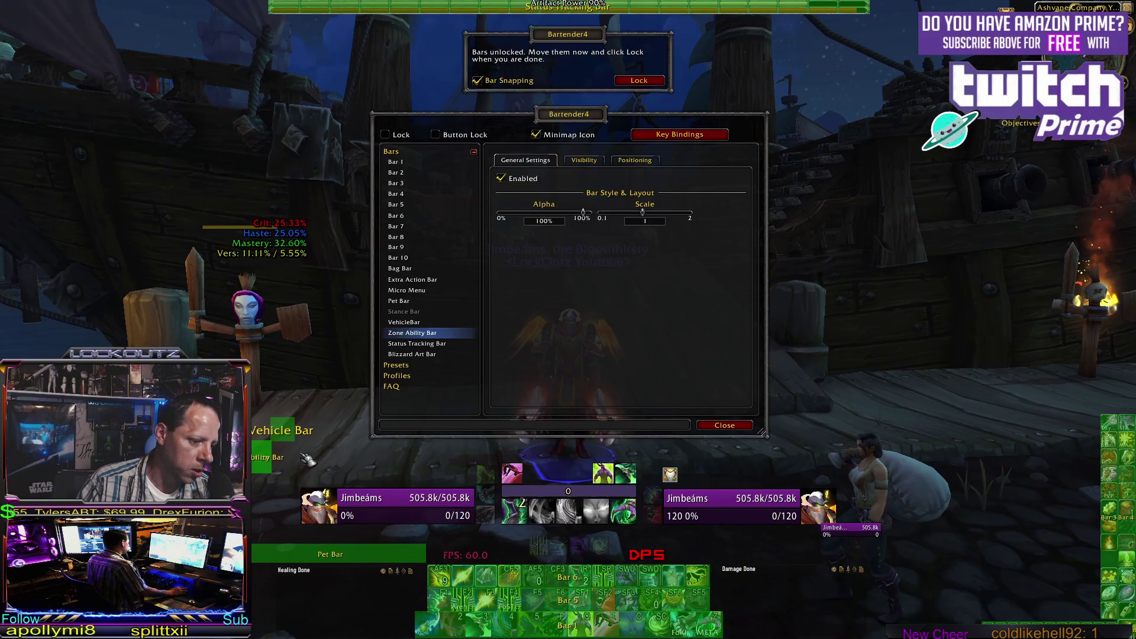
# Step: Scale the Vehicle Bar to 1.7, shift the Status Tracking Bar left, and open Bar 1
pyautogui.click(404, 321)
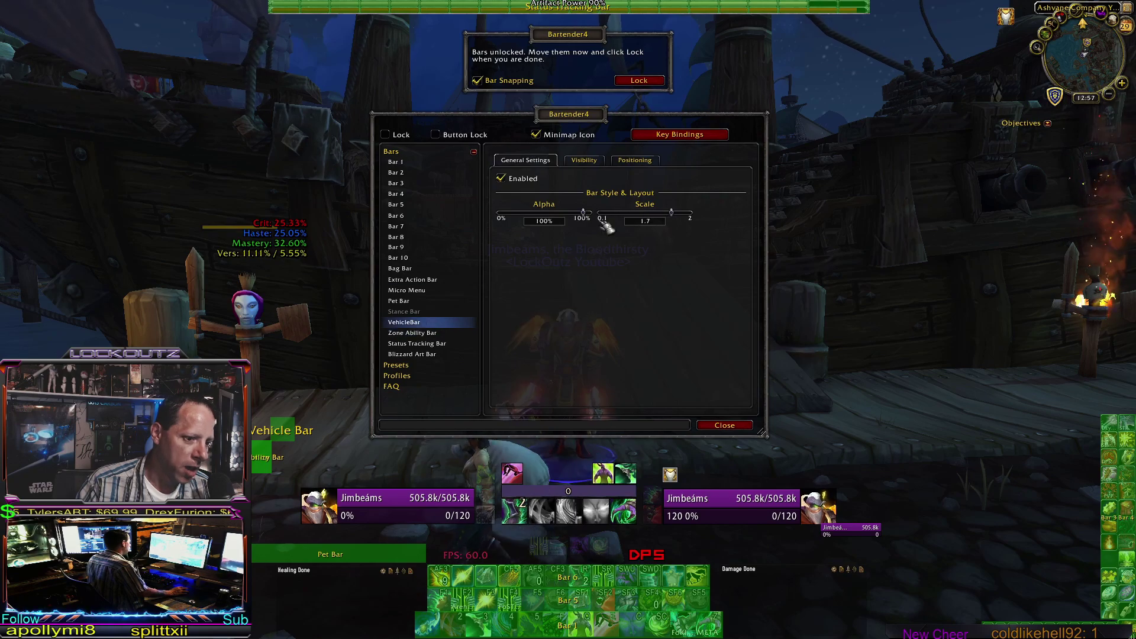
pyautogui.moveTo(642, 212); pyautogui.dragTo(656, 216)
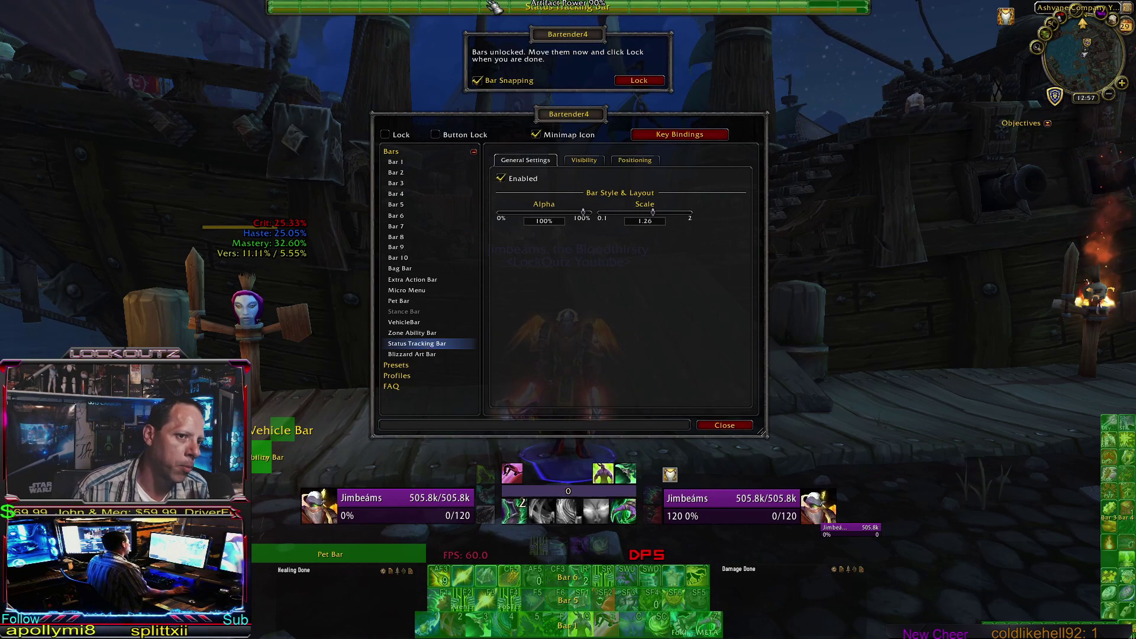
pyautogui.moveTo(489, 11); pyautogui.dragTo(496, 37)
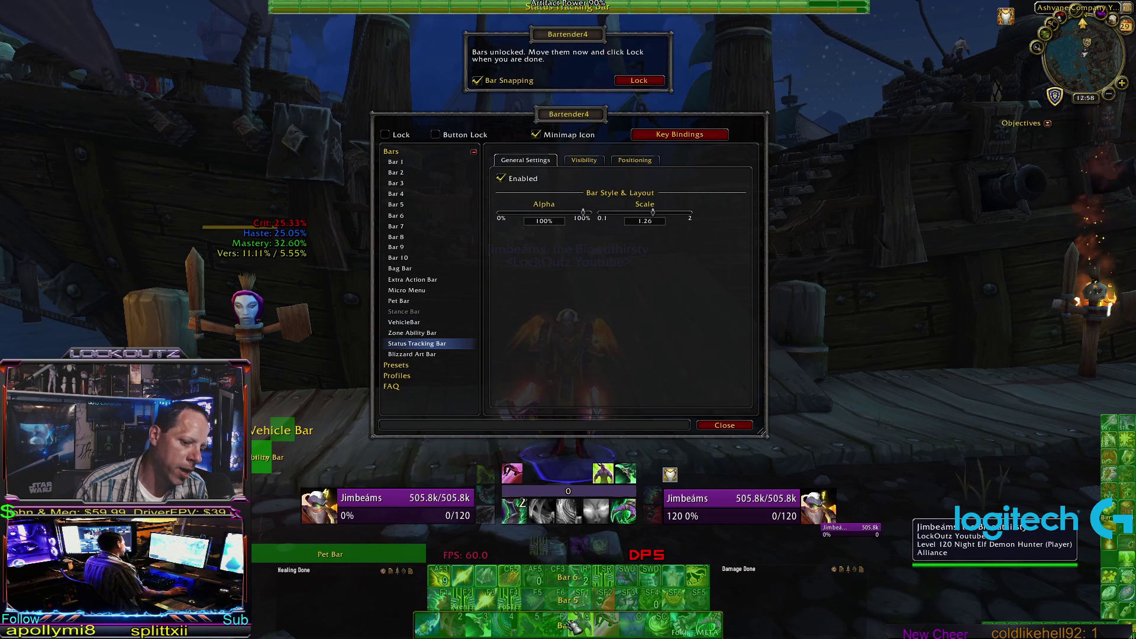
pyautogui.click(435, 163)
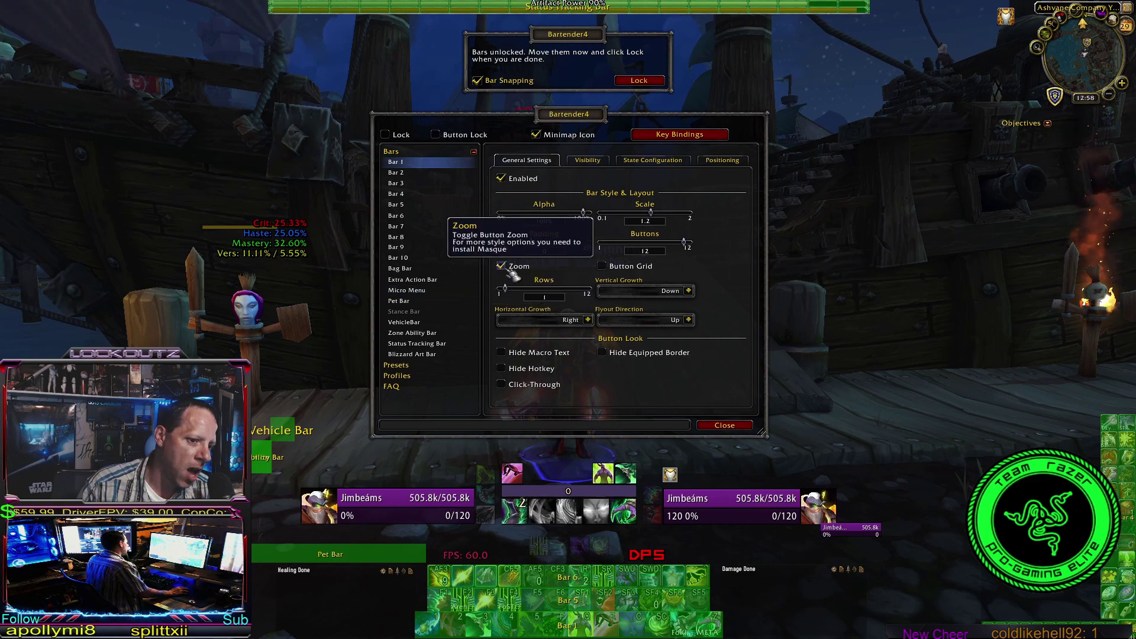
pyautogui.click(510, 269)
pyautogui.click(510, 269)
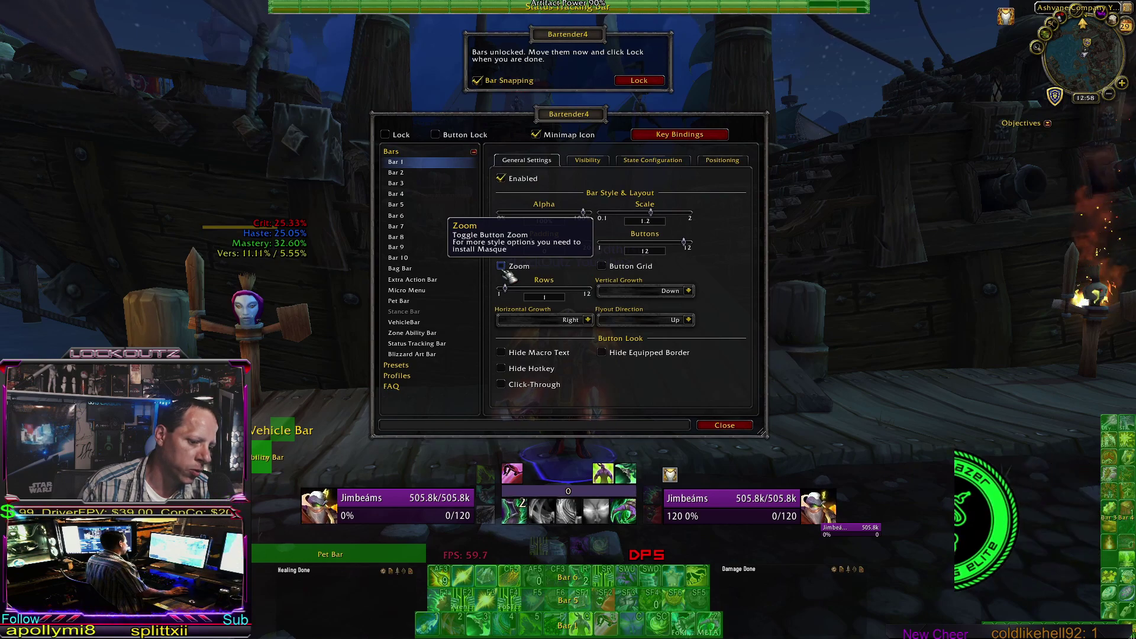
pyautogui.click(503, 269)
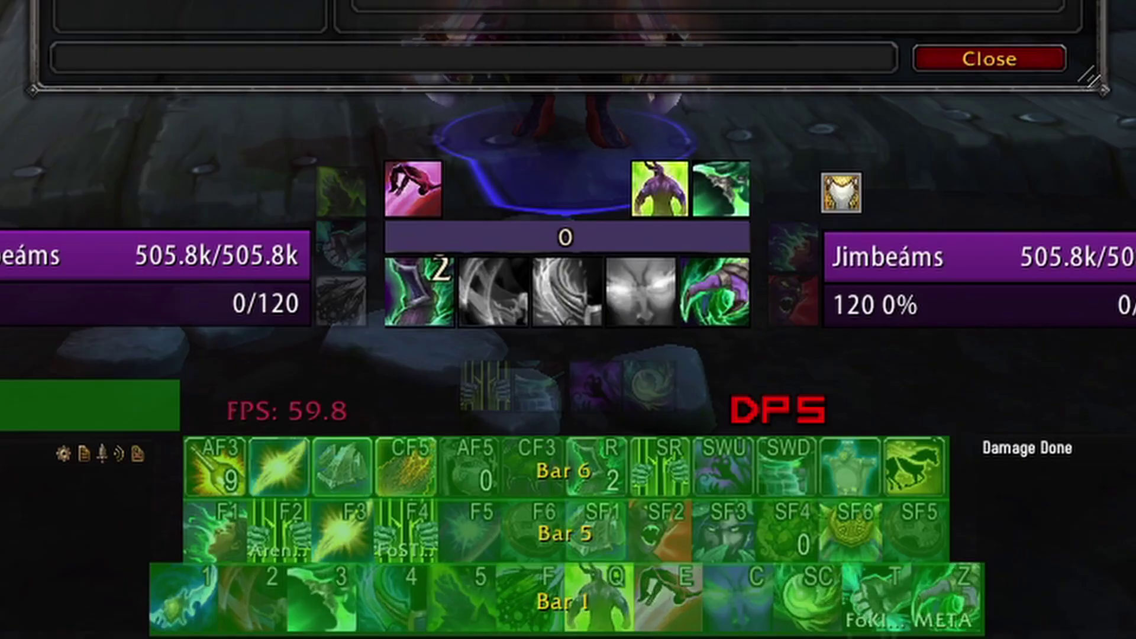
pyautogui.click(501, 267)
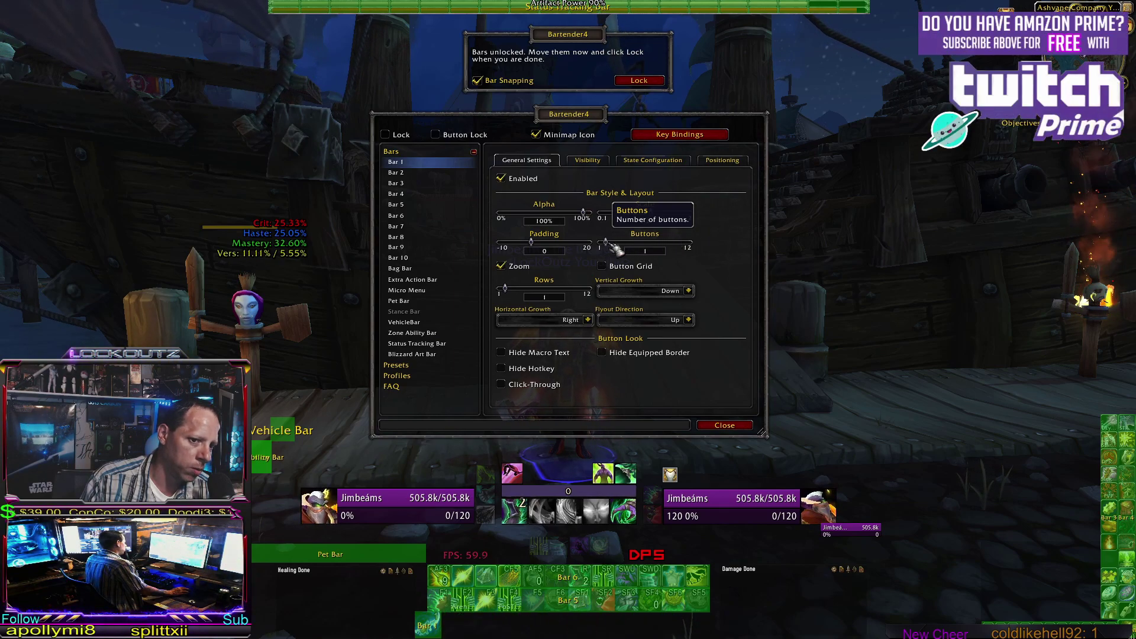
pyautogui.moveTo(658, 246); pyautogui.dragTo(716, 237)
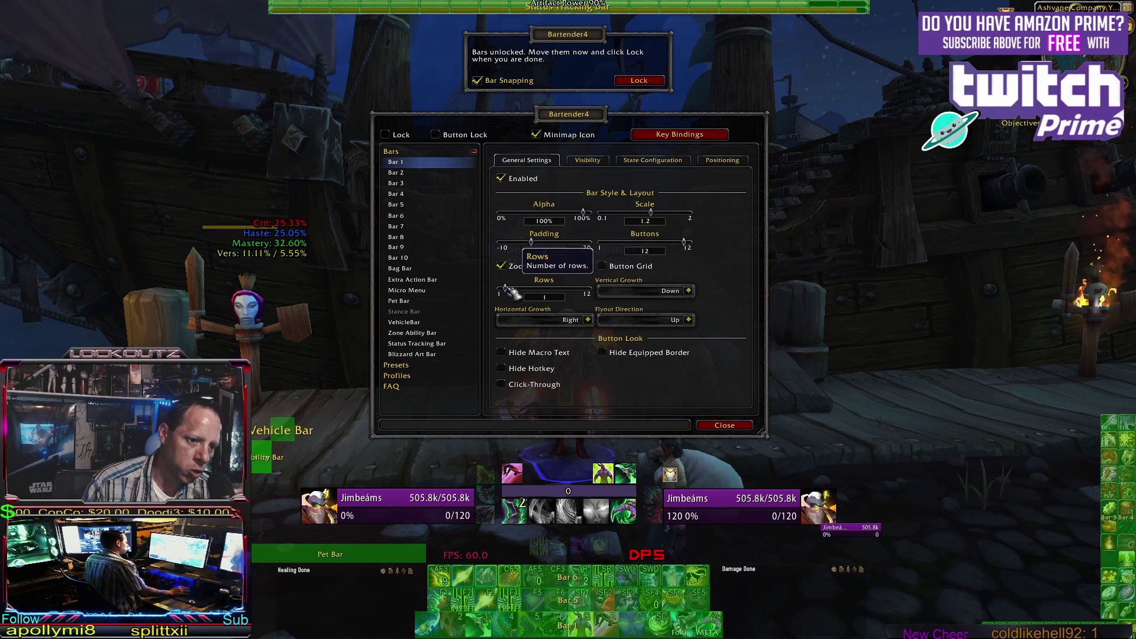
pyautogui.moveTo(509, 289); pyautogui.dragTo(513, 289)
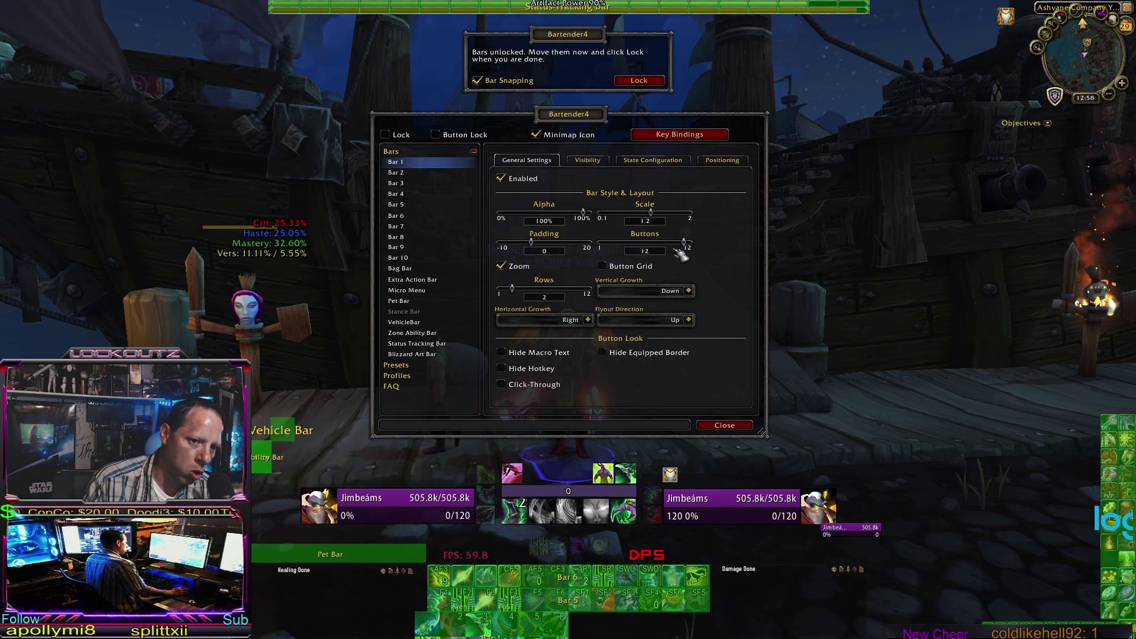
pyautogui.moveTo(686, 242); pyautogui.dragTo(627, 243)
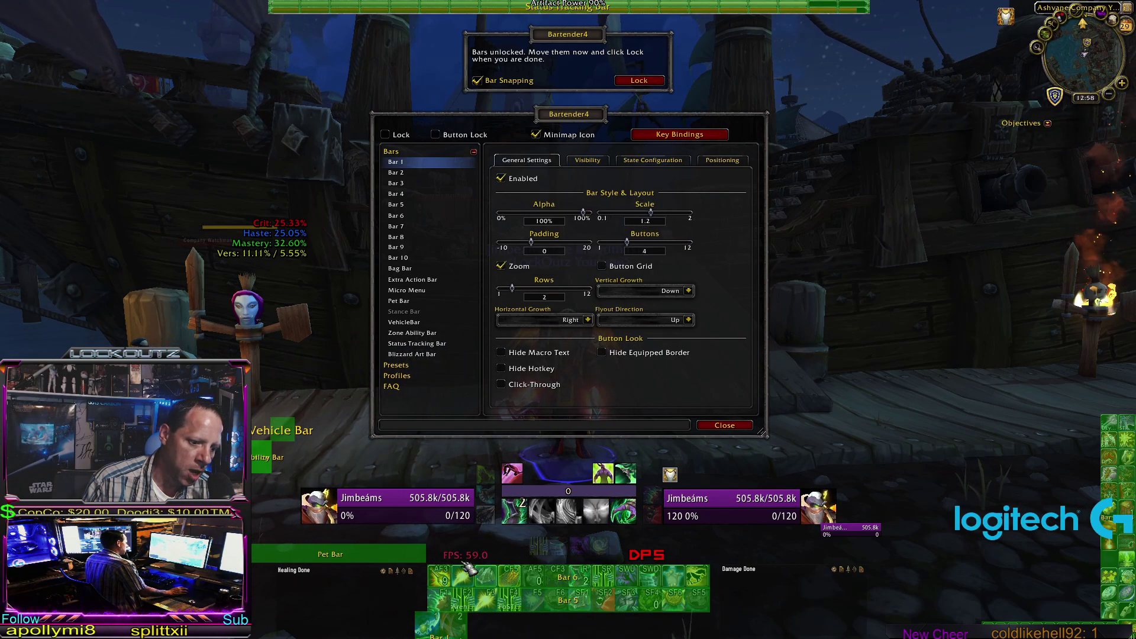
pyautogui.moveTo(452, 633); pyautogui.dragTo(169, 297)
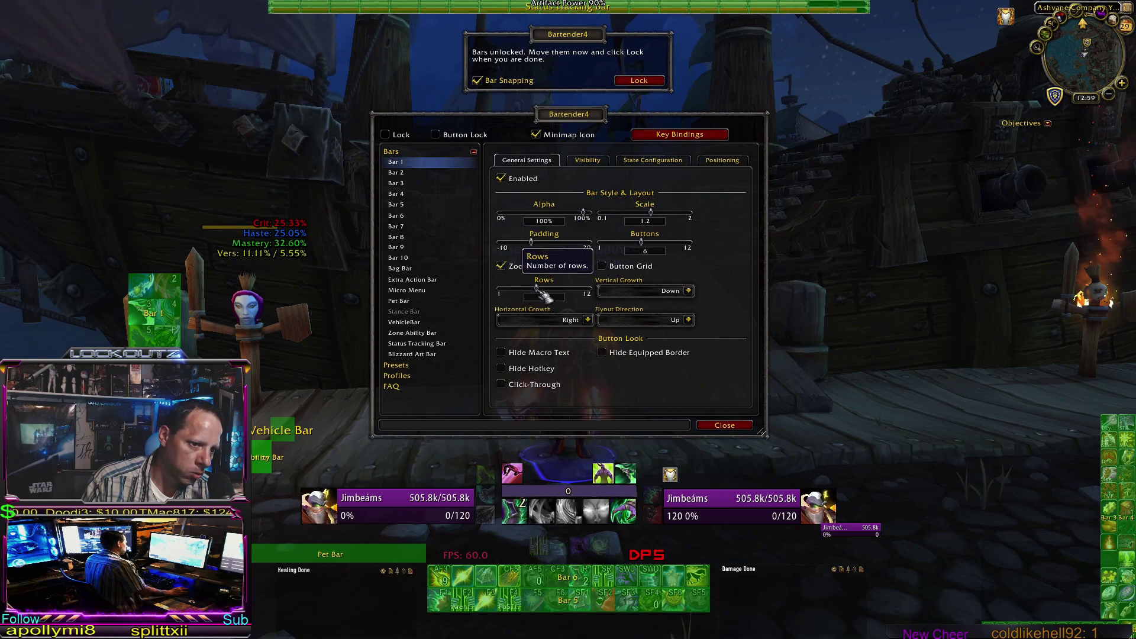
pyautogui.moveTo(540, 292); pyautogui.dragTo(542, 293)
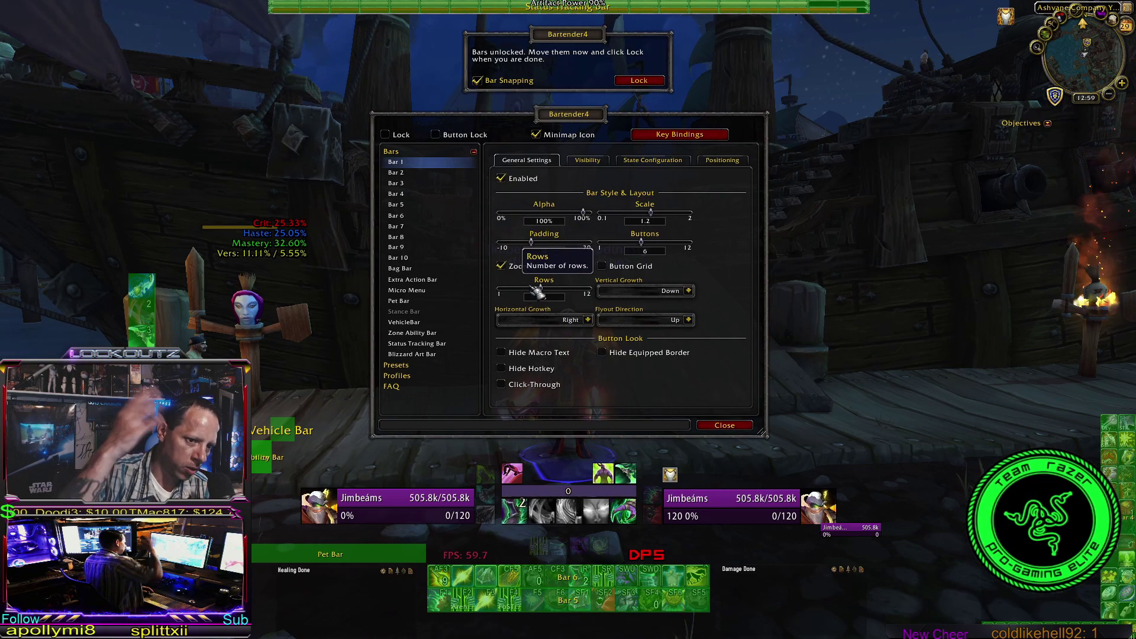
pyautogui.moveTo(547, 292); pyautogui.dragTo(503, 290)
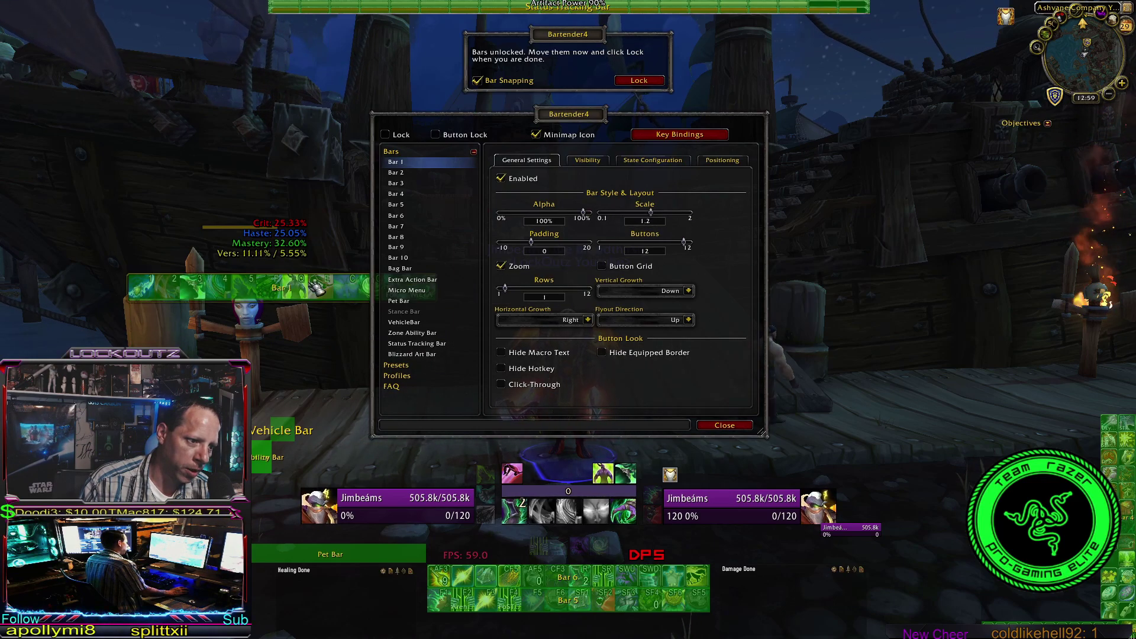
pyautogui.moveTo(278, 287); pyautogui.dragTo(564, 625)
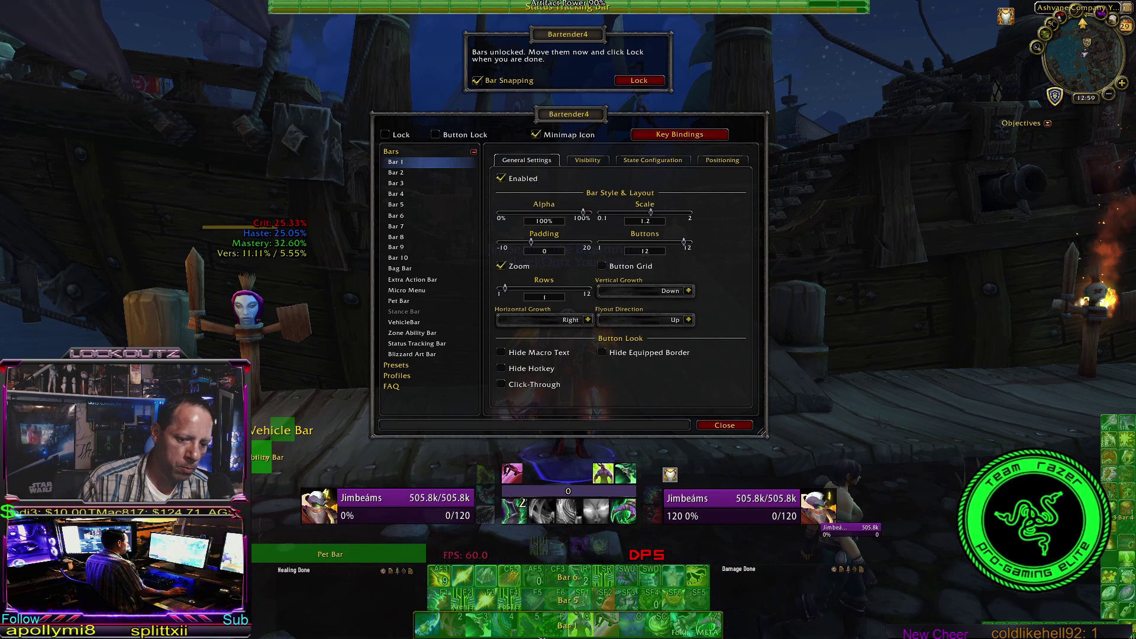
# Step: Set Bar 3 to 12 rows so it forms a single column of 12 buttons
pyautogui.click(396, 182)
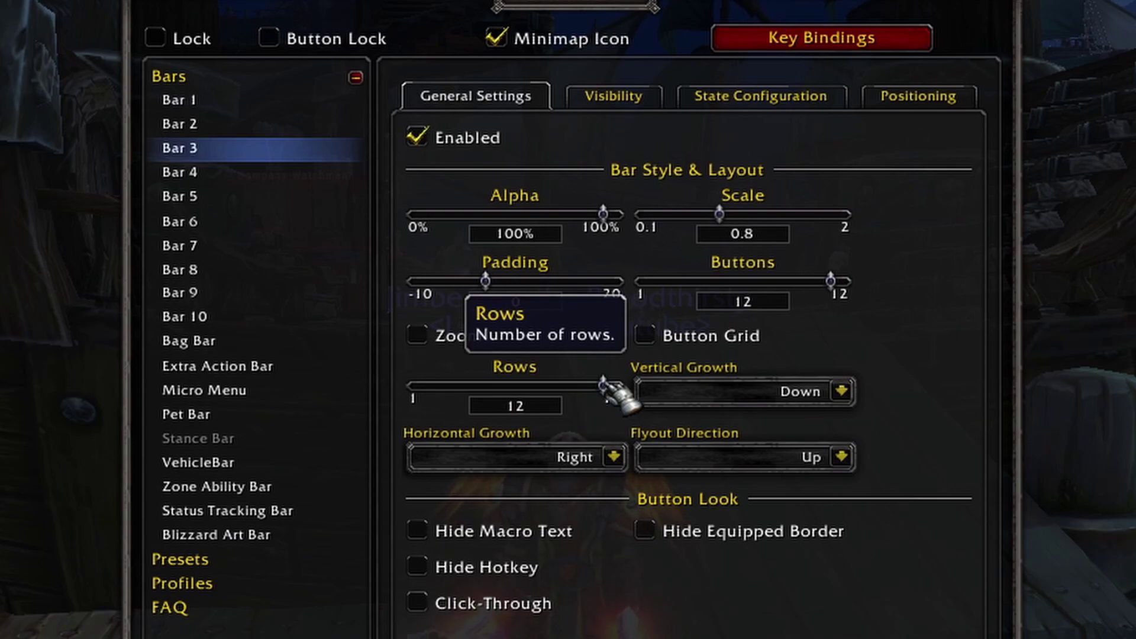
pyautogui.moveTo(603, 385); pyautogui.dragTo(426, 385)
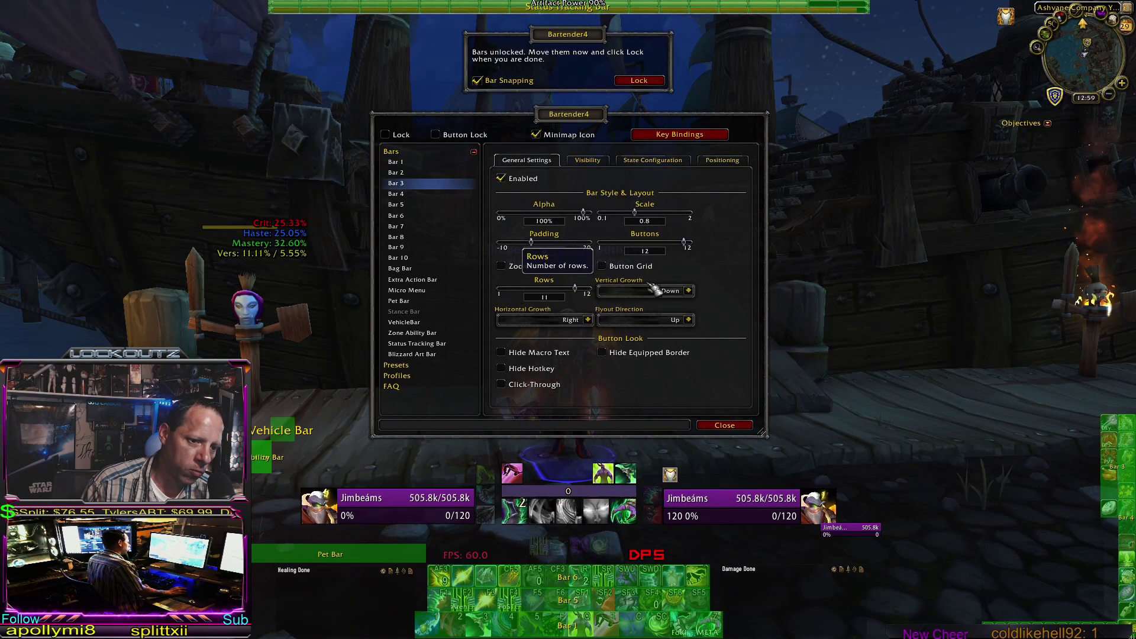
pyautogui.moveTo(514, 290); pyautogui.dragTo(703, 288)
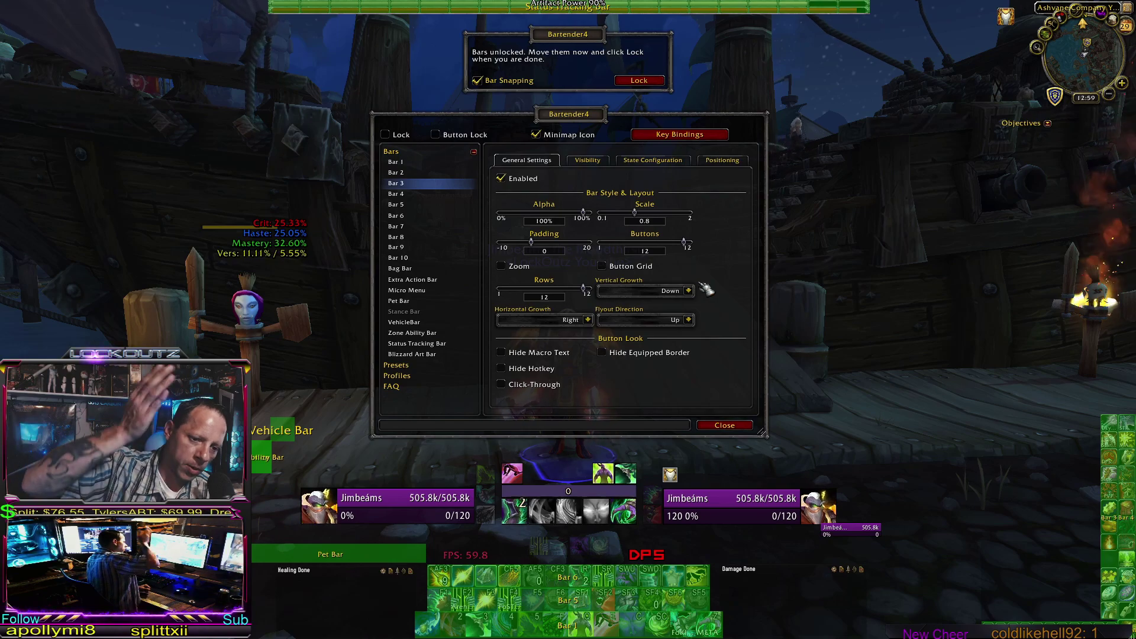
# Step: View Bar 3's Visibility, State Configuration and Positioning options
pyautogui.click(588, 161)
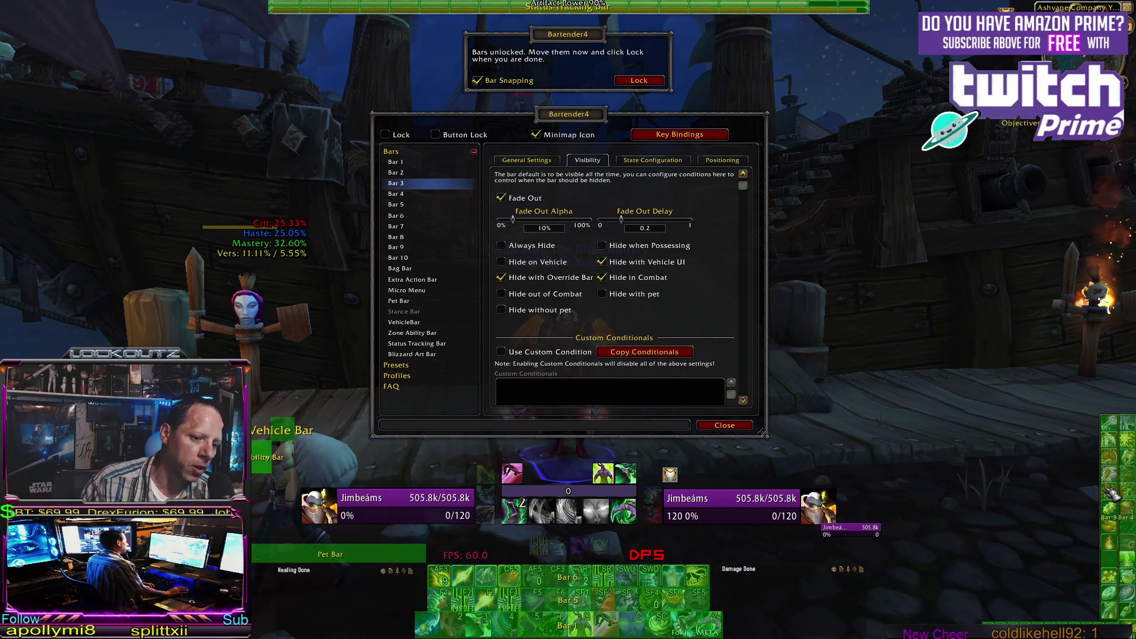
pyautogui.click(645, 164)
pyautogui.click(722, 160)
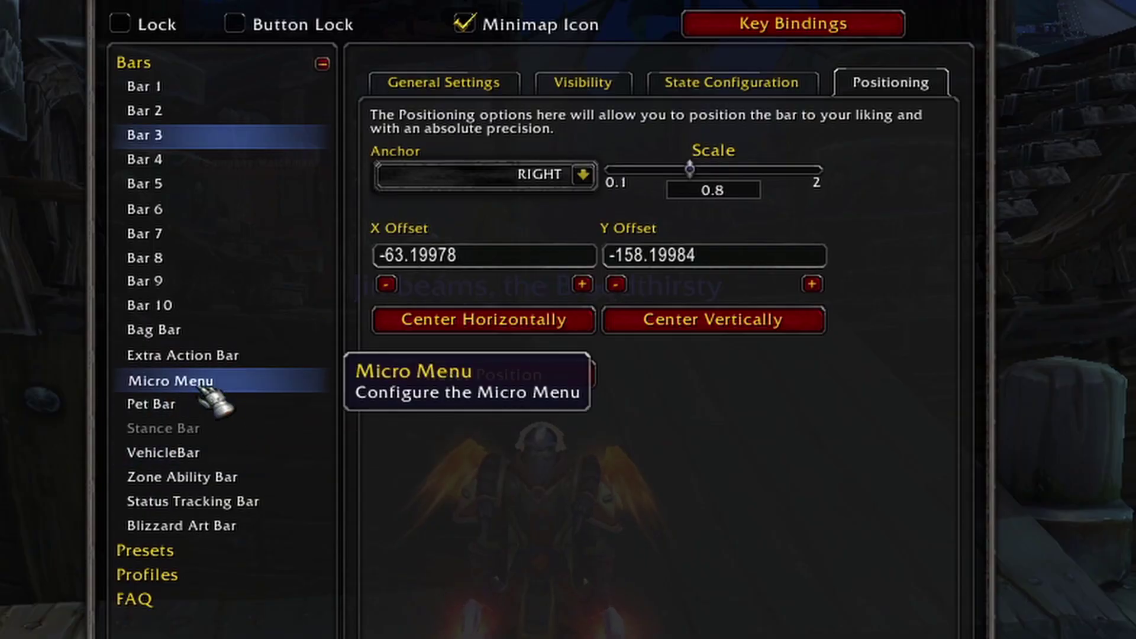
# Step: Switch to the Micro Menu's General Settings: scale 0.8, padding -2, one row
pyautogui.click(419, 289)
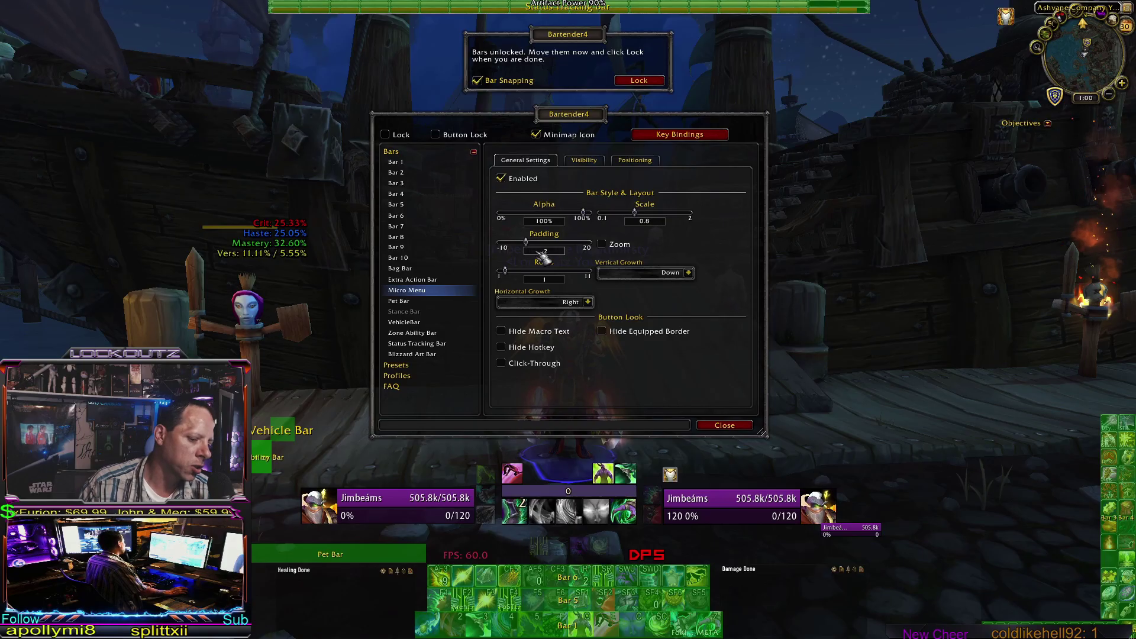
# Step: Raise Bar 1's Padding to space its buttons farther apart, then return to Micro Menu
pyautogui.click(395, 161)
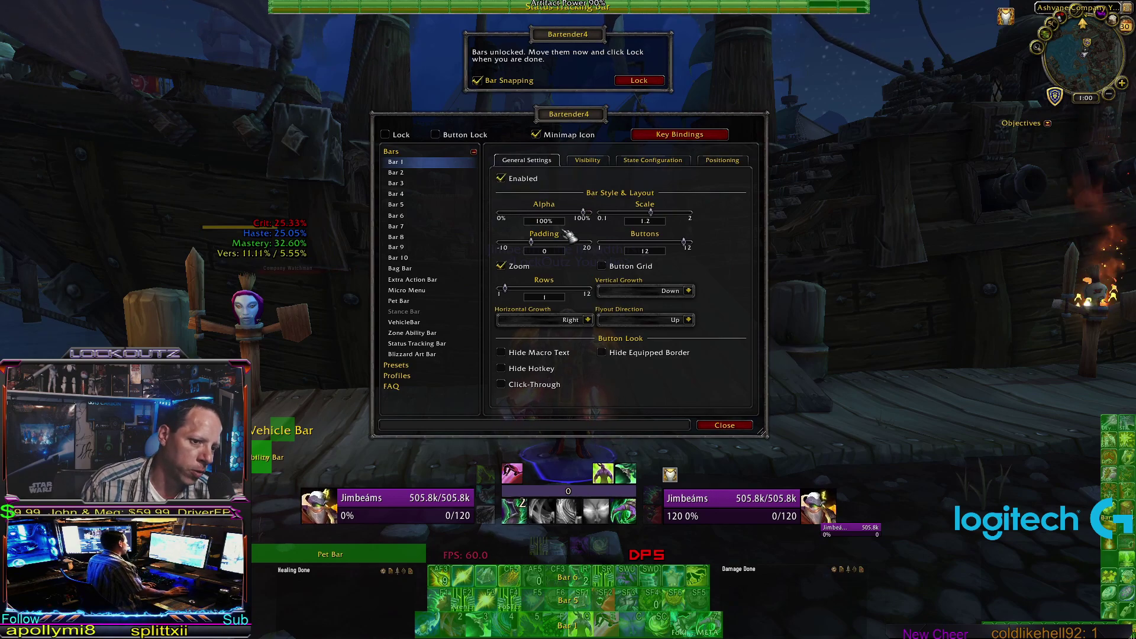
pyautogui.moveTo(532, 244)
pyautogui.mouseDown()
pyautogui.moveTo(583, 244)
pyautogui.moveTo(502, 244)
pyautogui.moveTo(538, 251)
pyautogui.mouseUp()
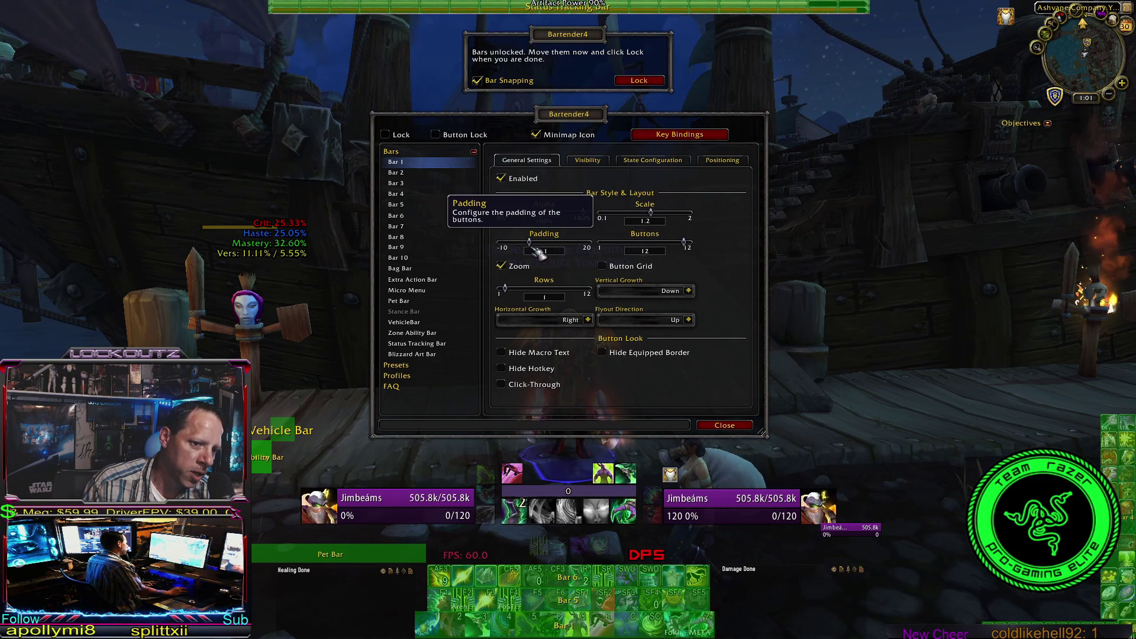
pyautogui.click(432, 291)
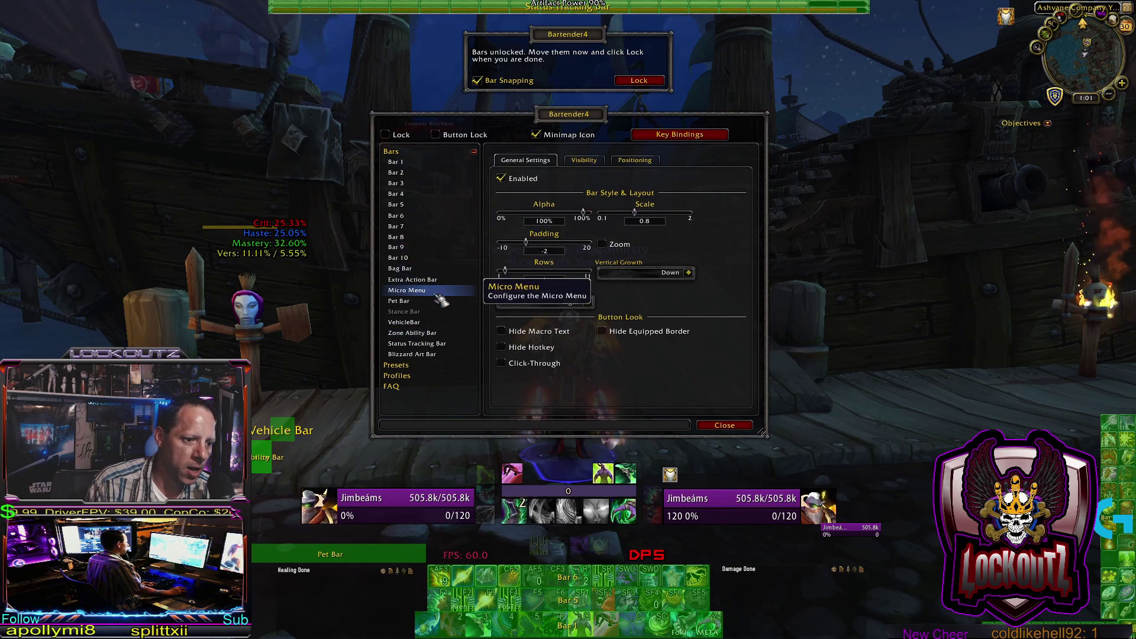
# Step: Show the Bag Bar's General Settings: scale 1, padding 2, One Bag on
pyautogui.click(406, 268)
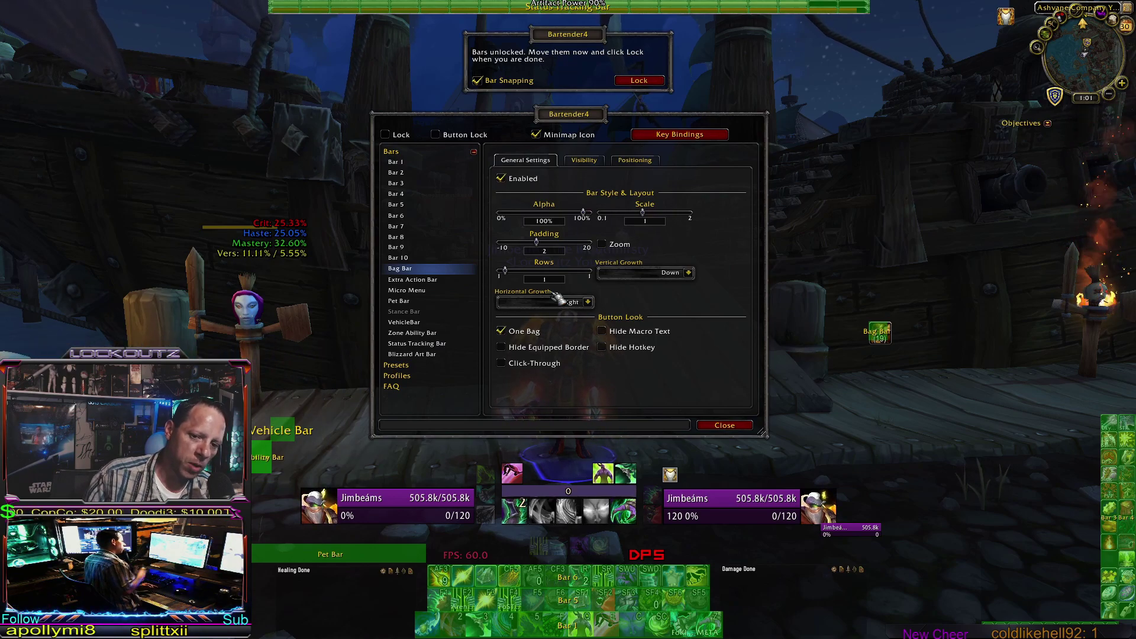
# Step: Reduce the Bag Bar to one bag button and place it on the screen's right side
pyautogui.moveTo(917, 331); pyautogui.dragTo(856, 286)
pyautogui.click(502, 330)
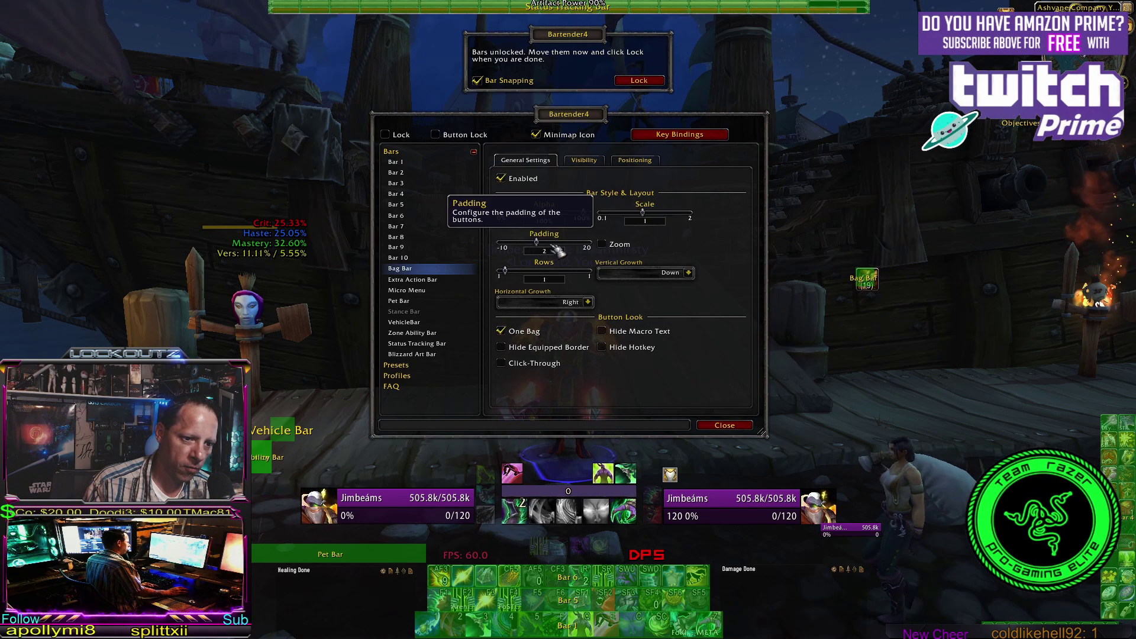
pyautogui.moveTo(881, 276); pyautogui.dragTo(856, 300)
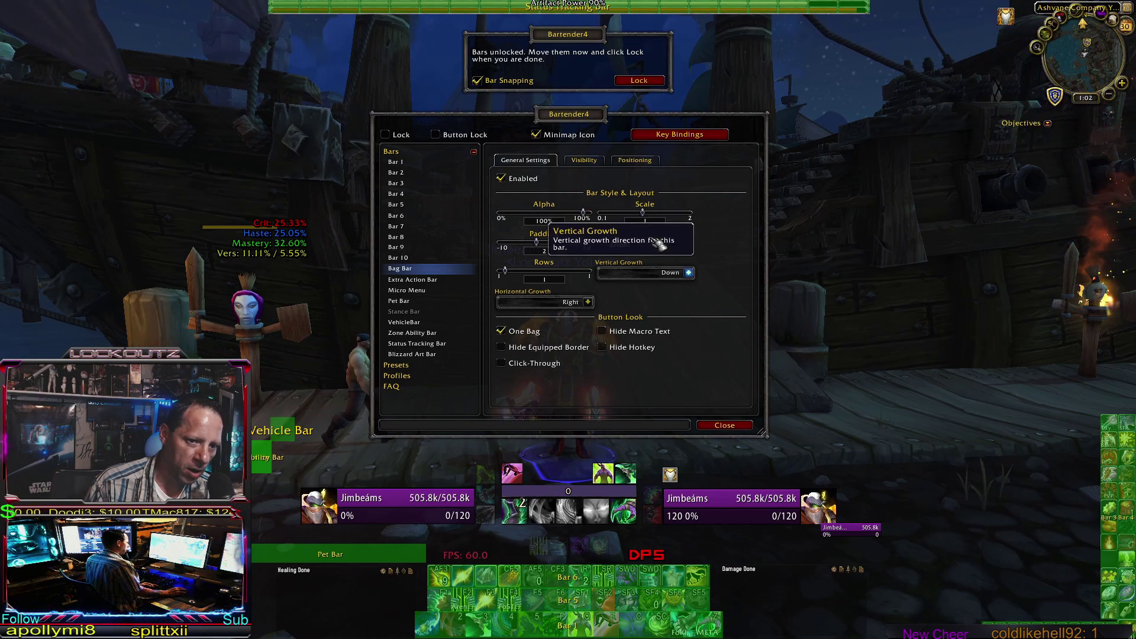
pyautogui.click(407, 289)
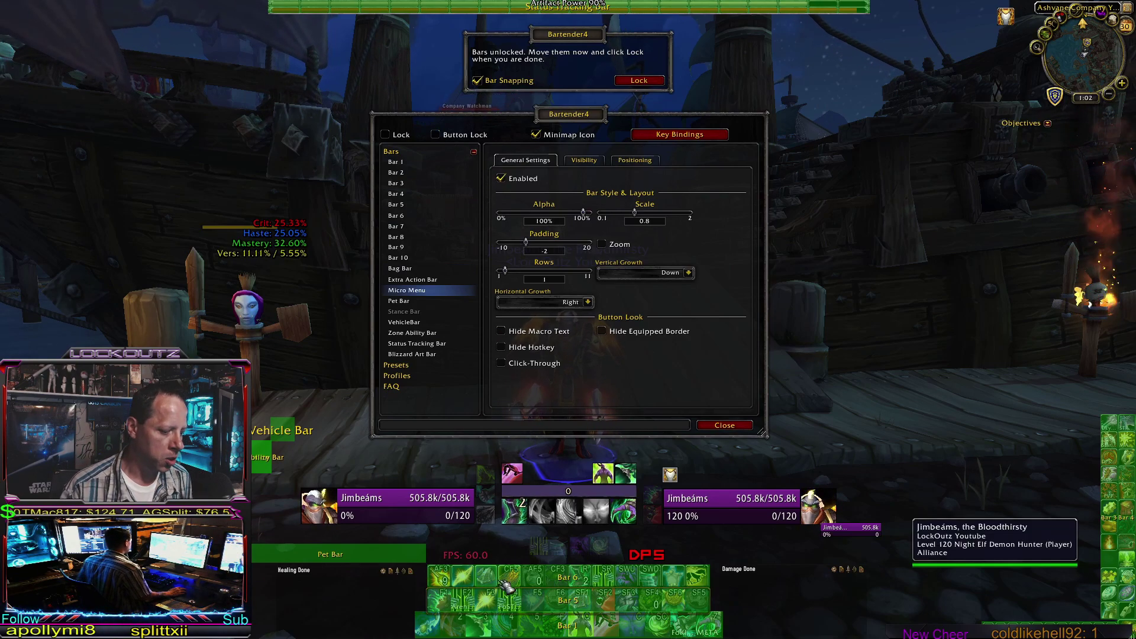
# Step: Enable Button Lock and Lock, then drag the slot 2 spell off and back into slot 2
pyautogui.click(436, 135)
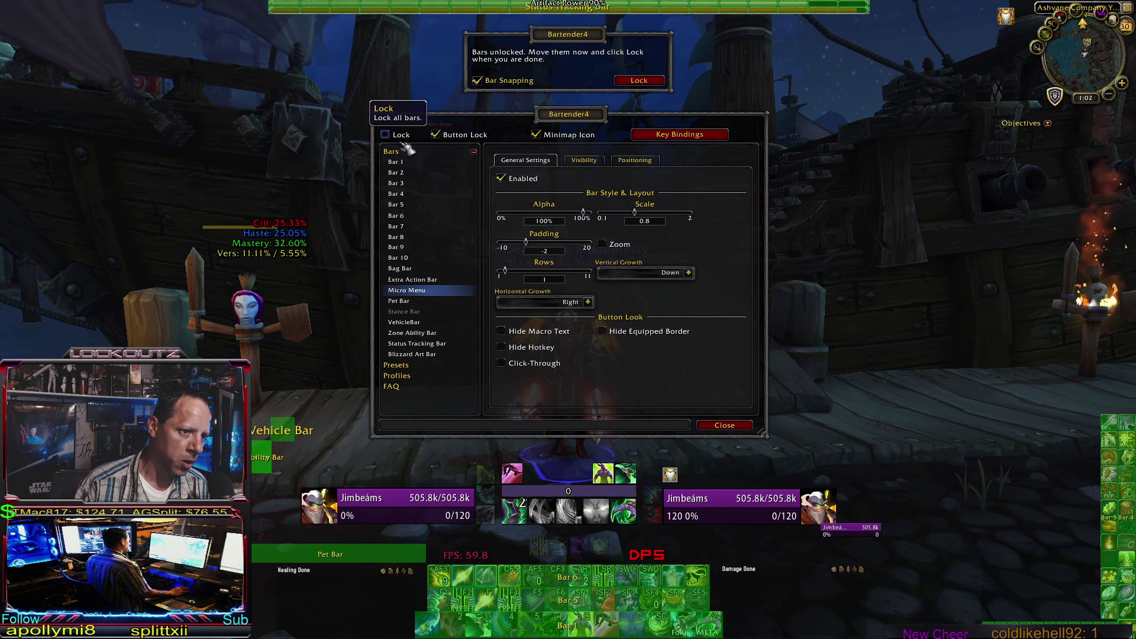
pyautogui.click(385, 135)
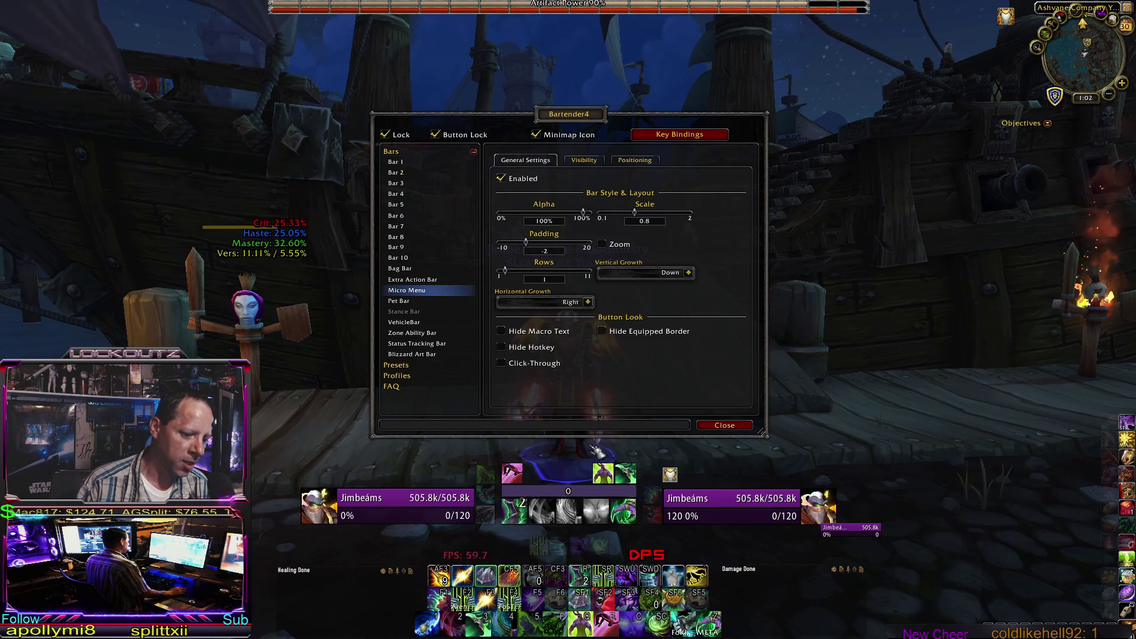
pyautogui.moveTo(452, 622); pyautogui.dragTo(385, 594)
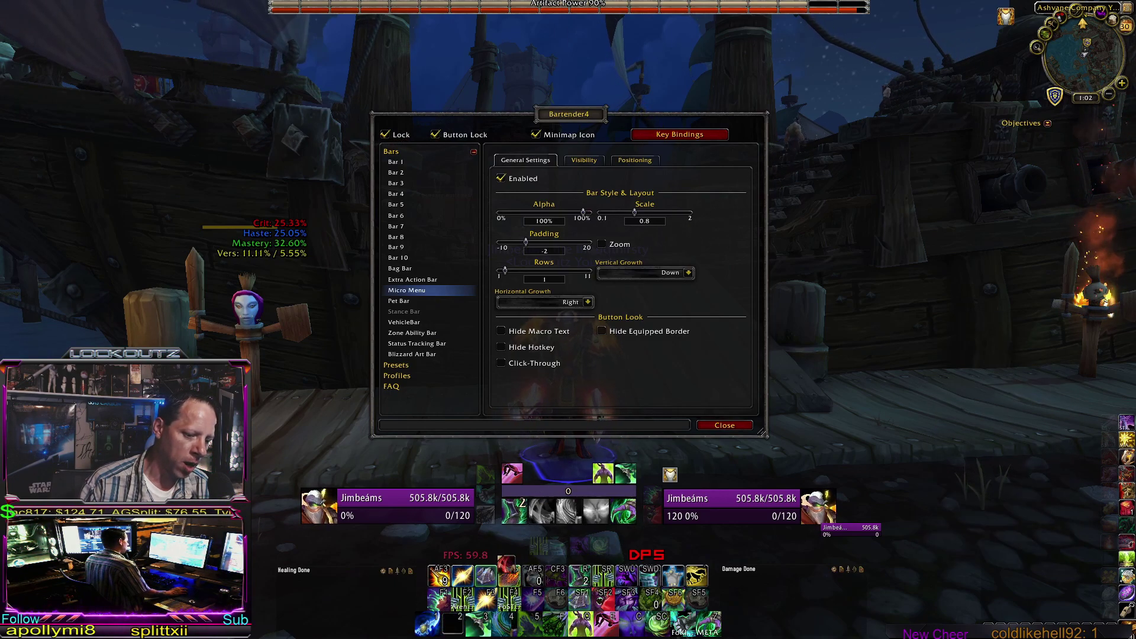
pyautogui.moveTo(506, 565); pyautogui.dragTo(464, 629)
pyautogui.click(450, 622)
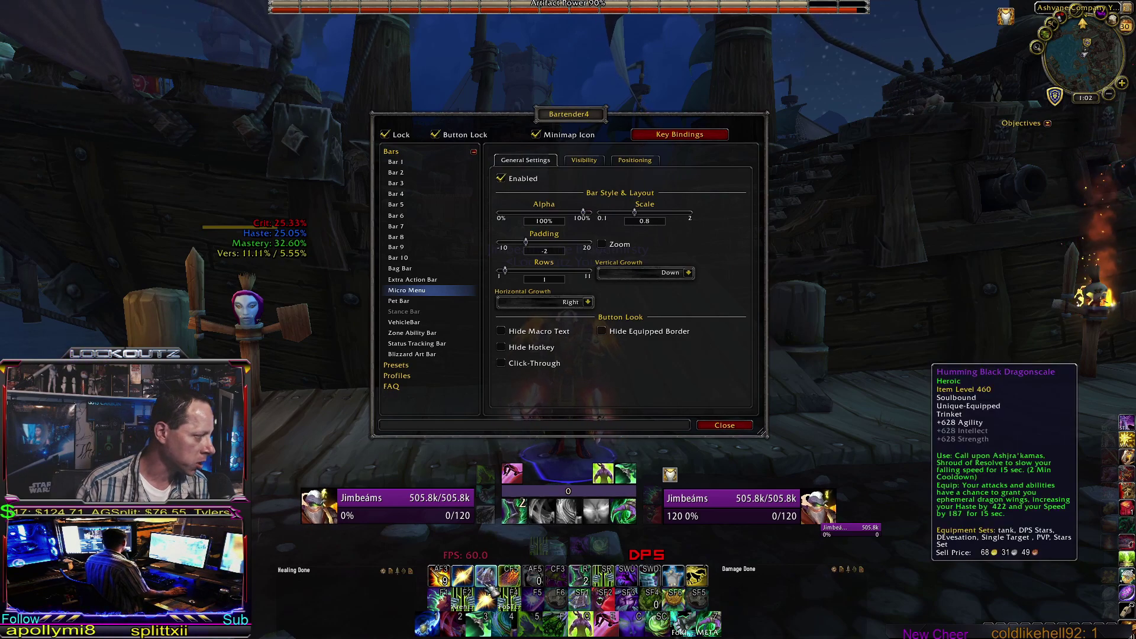
pyautogui.moveTo(451, 622); pyautogui.dragTo(467, 628)
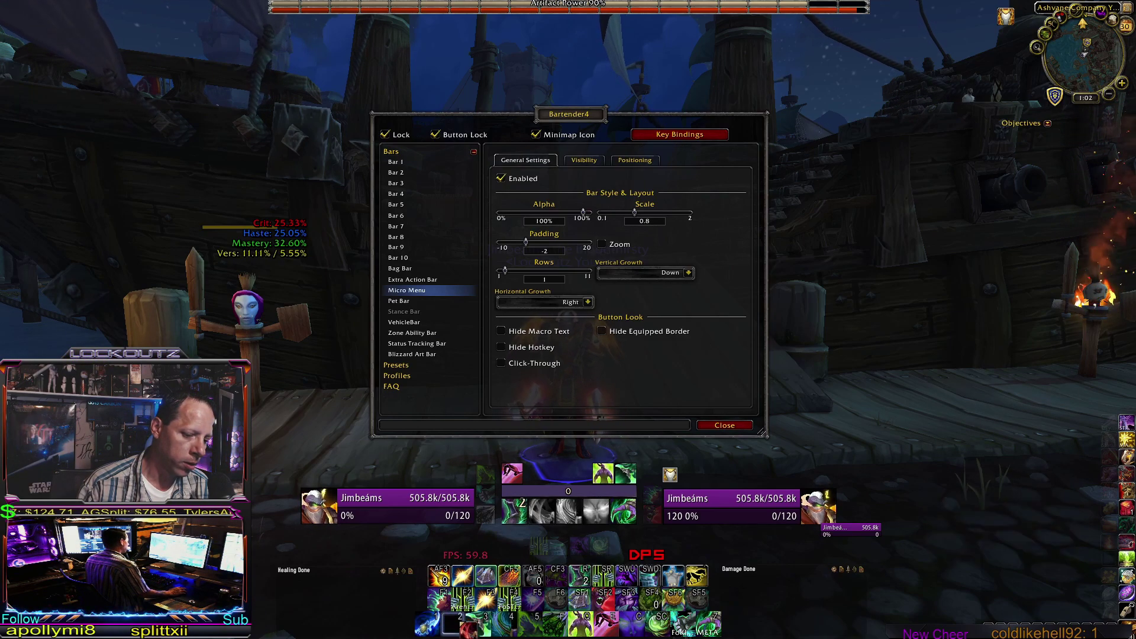
pyautogui.click(453, 624)
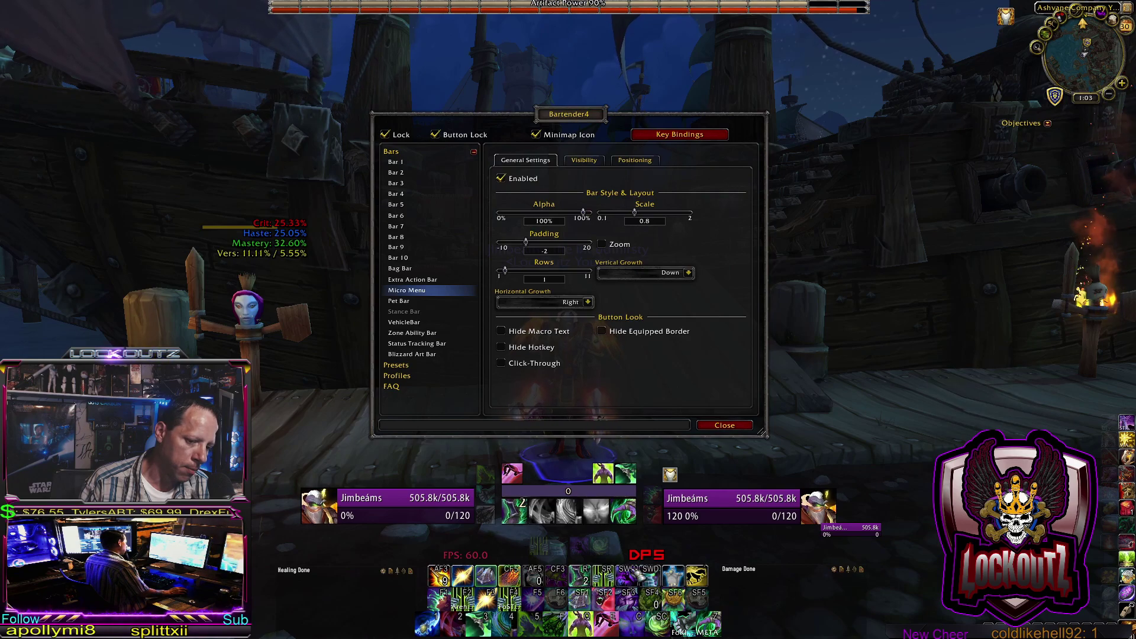
# Step: Enter Key Bindings mode and bind the middle bar's buttons to F1–F5 and Shift+F2–F5
pyautogui.click(679, 135)
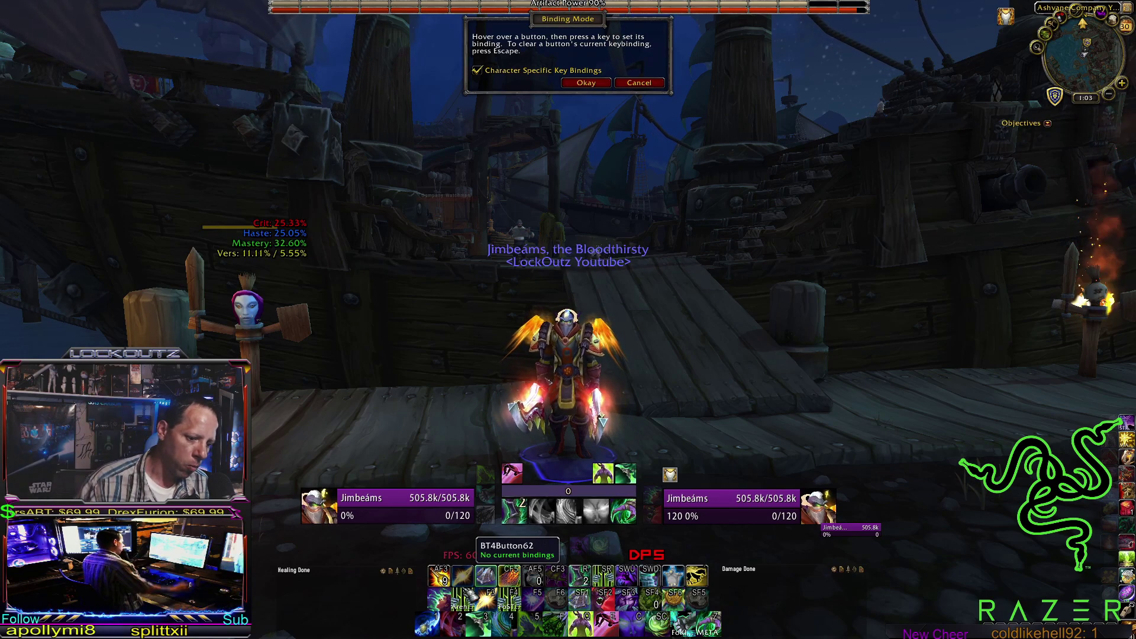
pyautogui.press('F1')
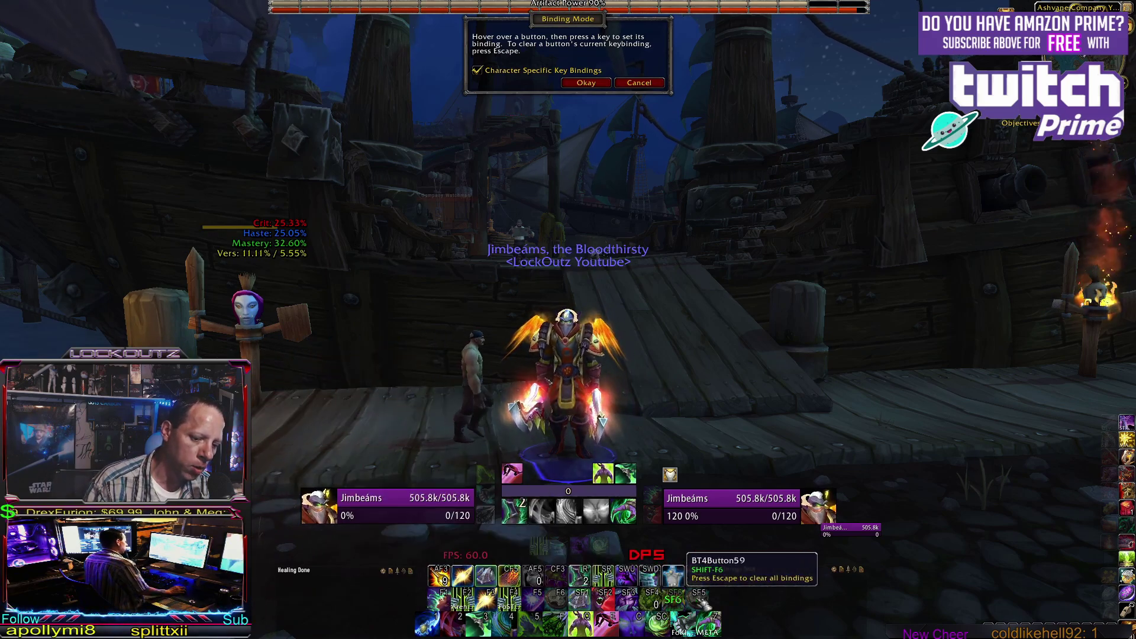
pyautogui.press('F2')
pyautogui.press('F4')
pyautogui.hotkey('shift', 'F2')
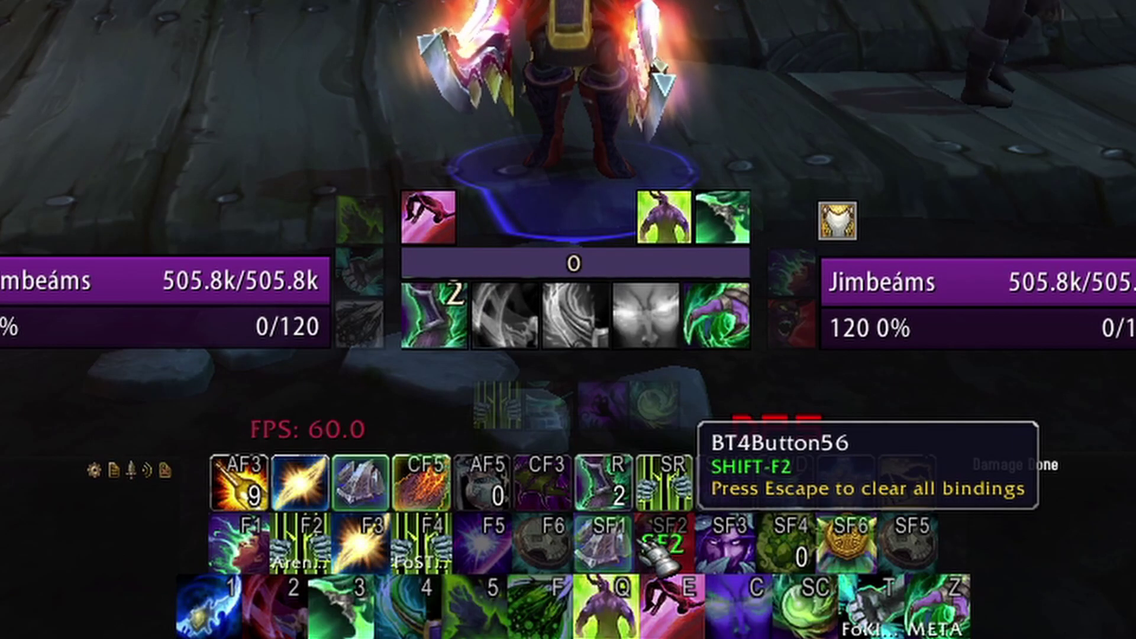
pyautogui.hotkey('shift', 'F5')
pyautogui.hotkey('shift', 'F2')
pyautogui.hotkey('shift', 'F4')
pyautogui.hotkey('shift', 'F3')
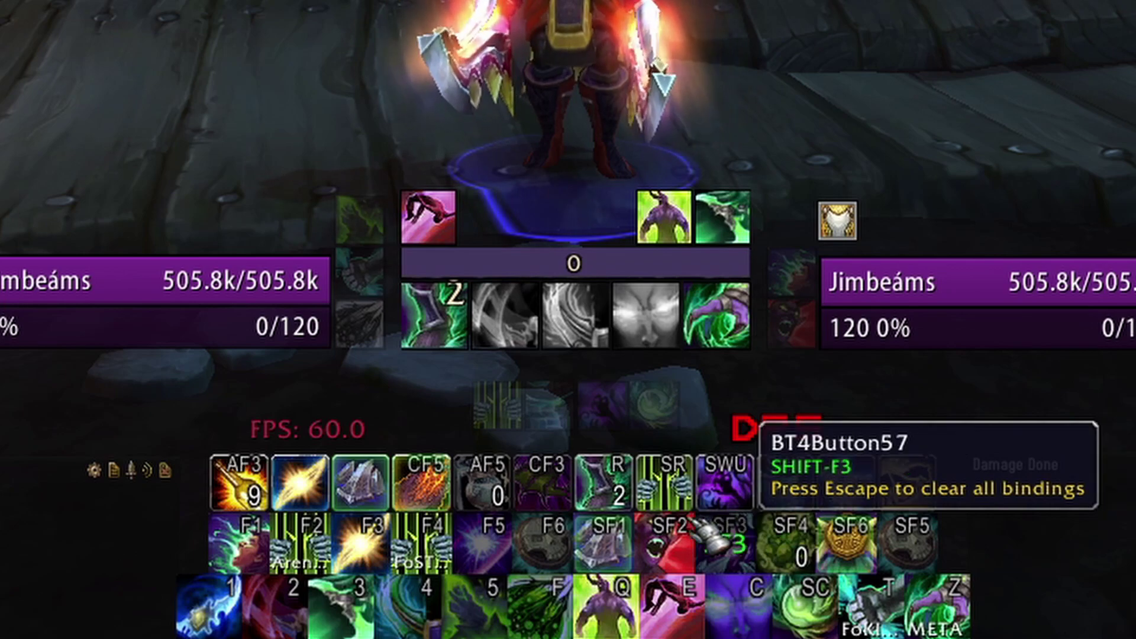
pyautogui.press('F3')
pyautogui.press('F5')
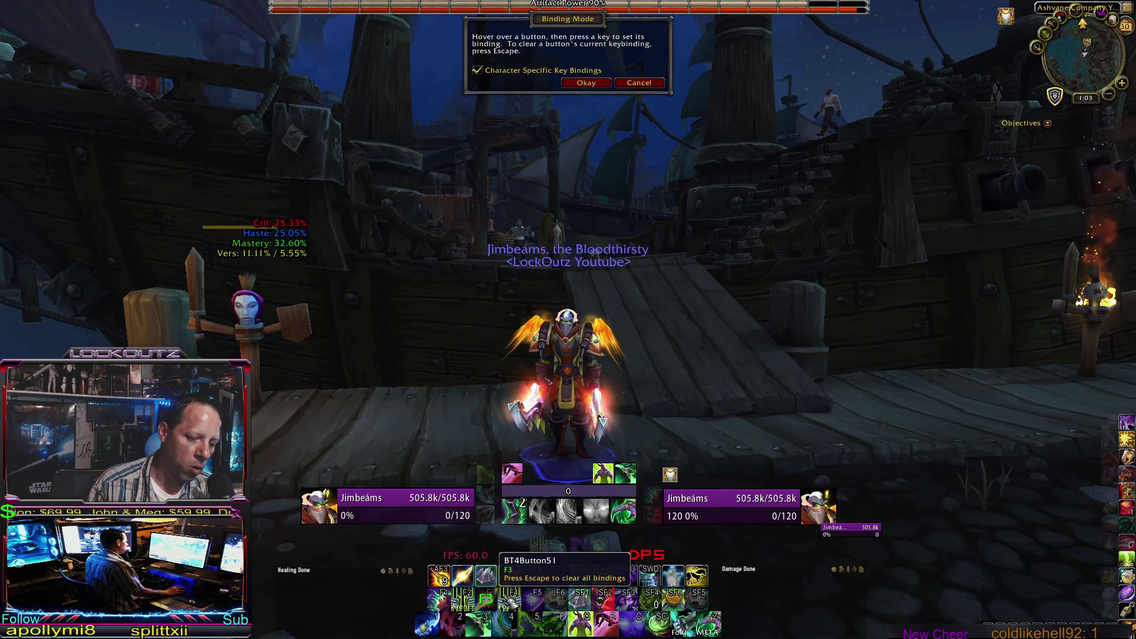
# Step: Bind BT4Button68 to Shift+R, BT4Button49 to F1, BT4Button55 to Shift+F1 and BT4Button59 to Shift+F6
pyautogui.hotkey('shift', 'r')
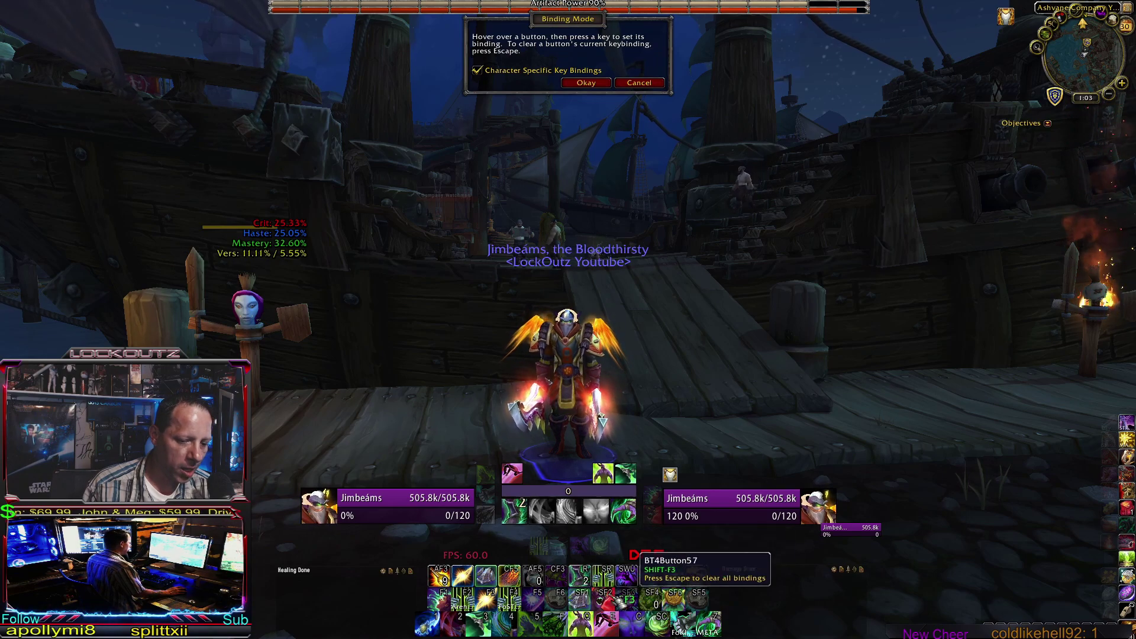
pyautogui.press('F1')
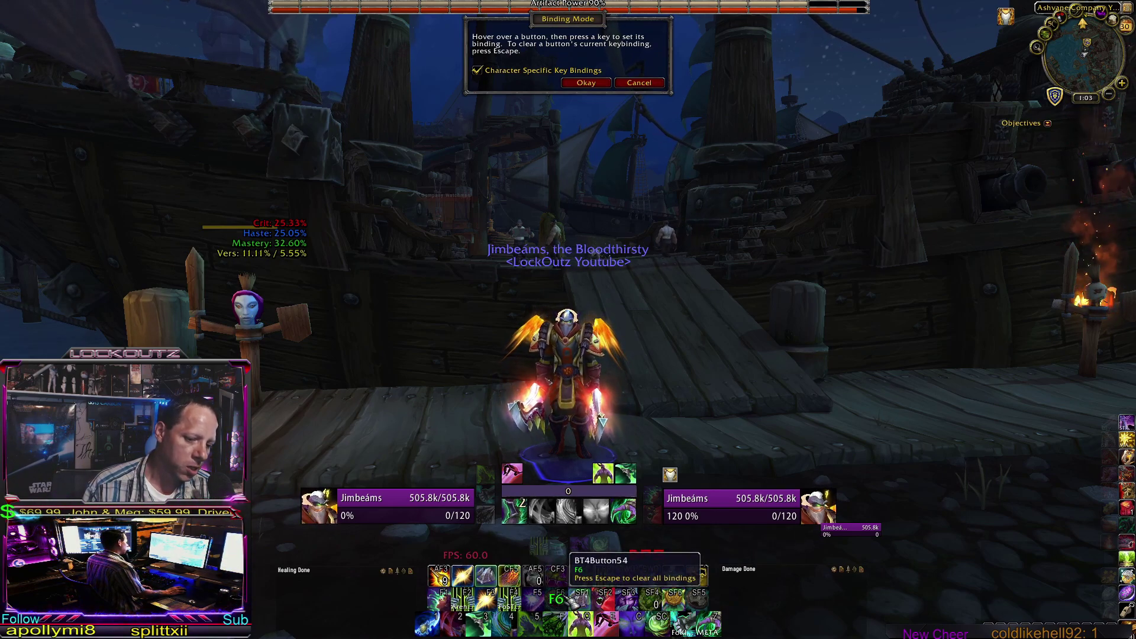
pyautogui.hotkey('shift', 'F1')
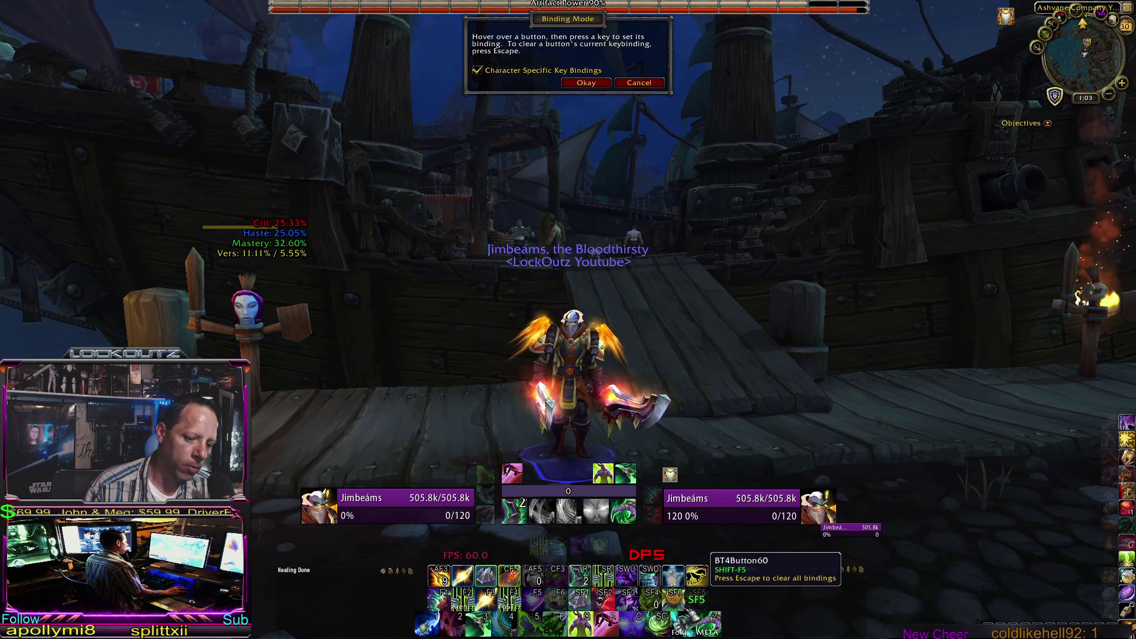
pyautogui.hotkey('shift', 'F6')
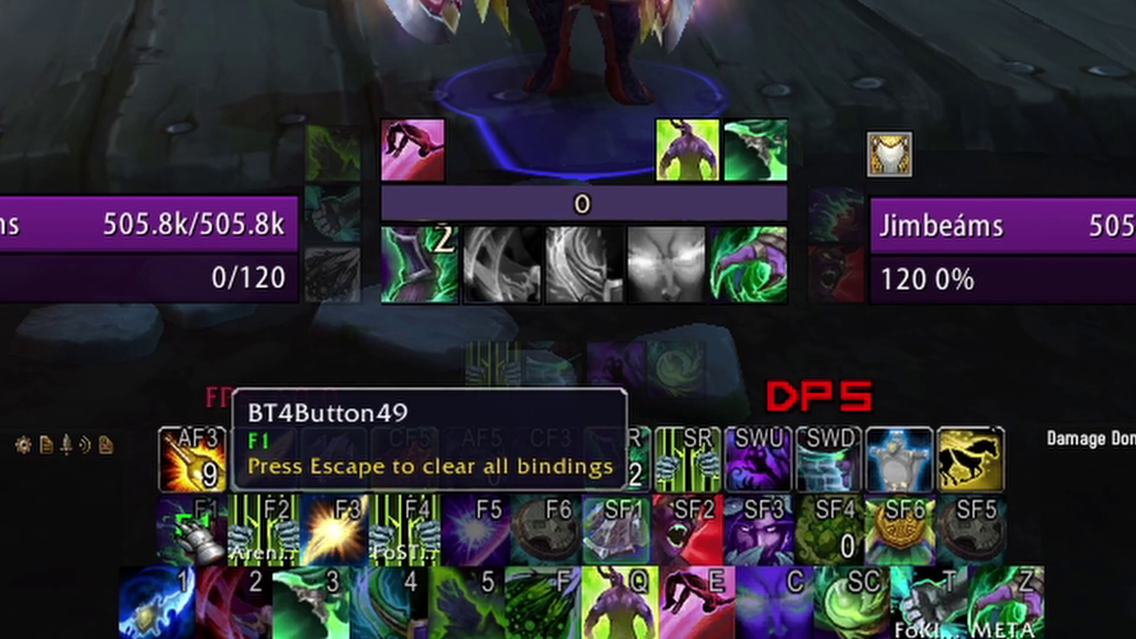
# Step: Clear BT4Button49's keybinding with Escape, then bind it to F1 again
pyautogui.press('Escape')
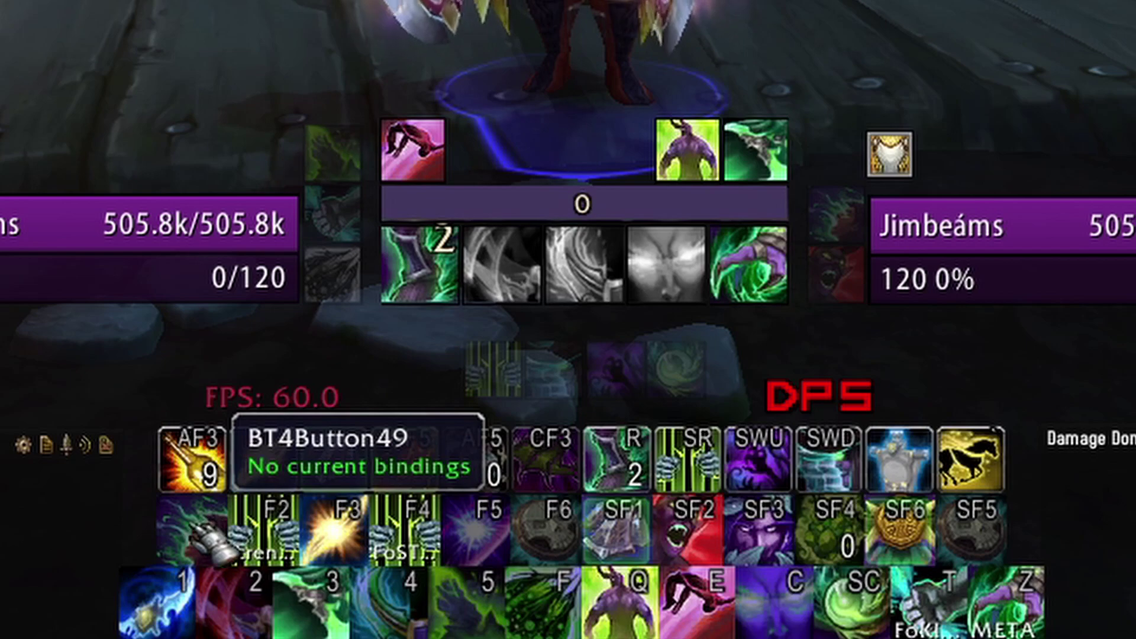
pyautogui.press('F1')
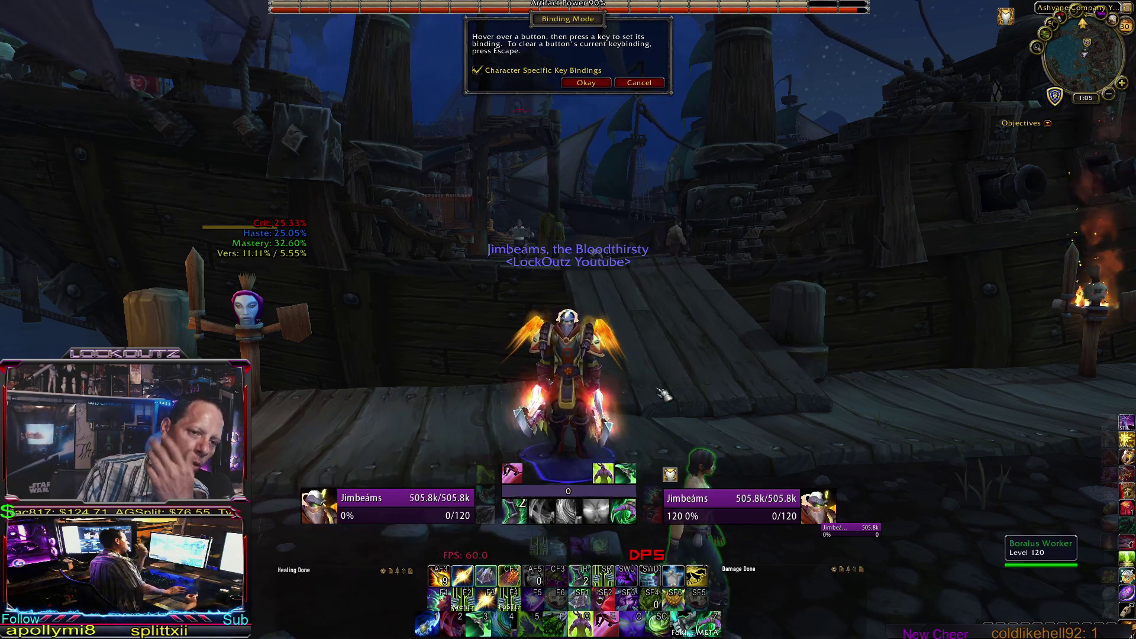
# Step: Exit binding mode, then toggle the Micro Menu's Hide Hotkey and Hide Equipped Border options
pyautogui.click(584, 84)
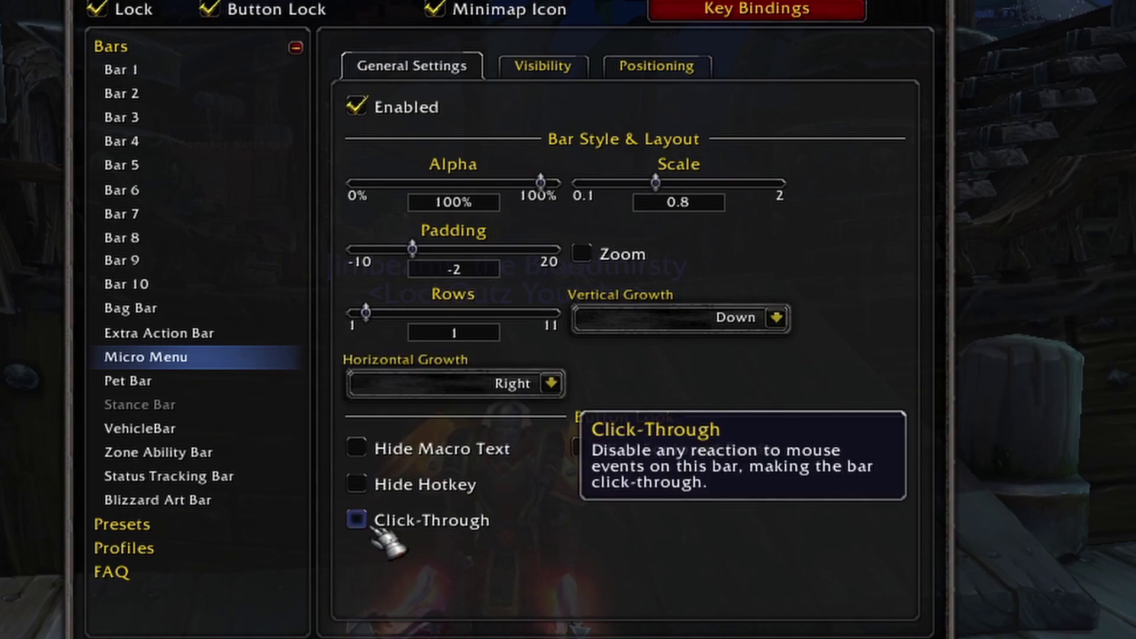
pyautogui.click(363, 490)
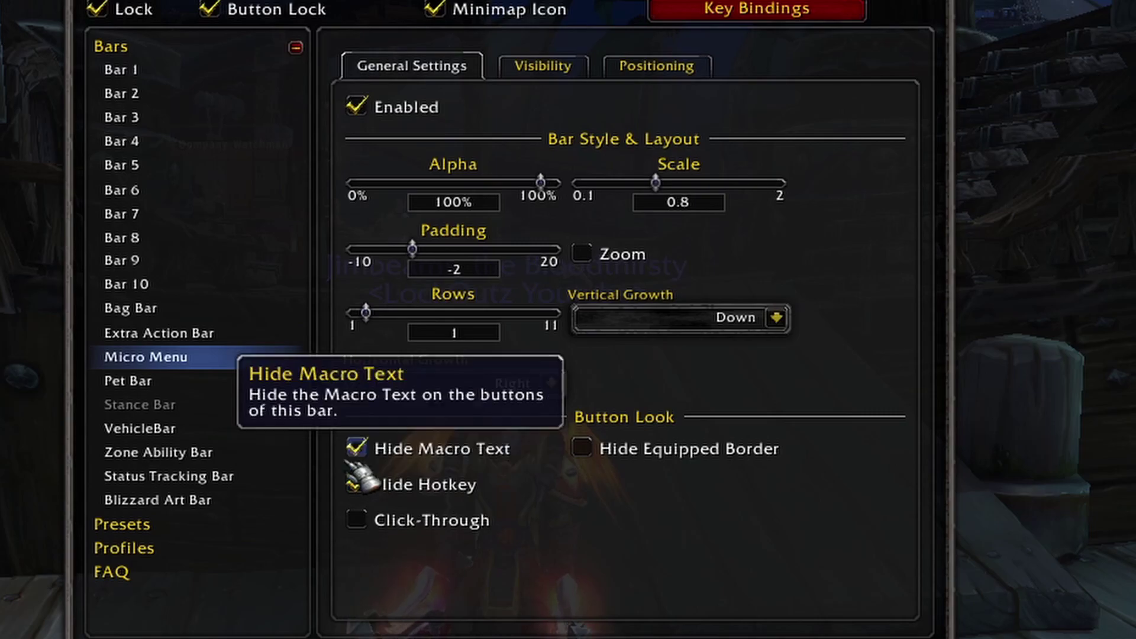
pyautogui.click(357, 483)
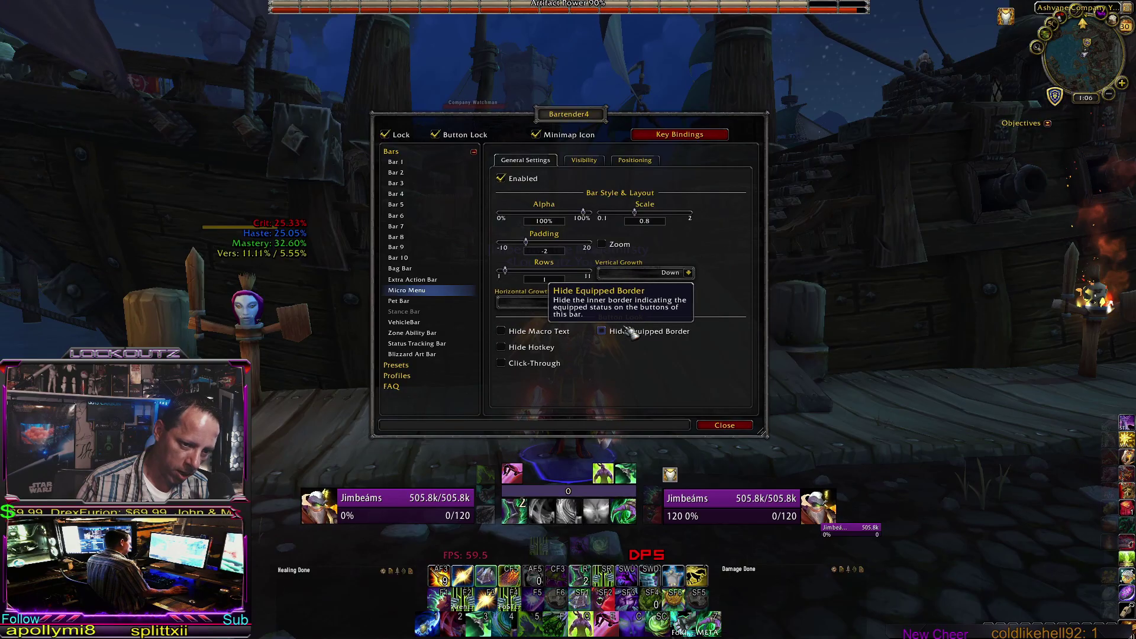
pyautogui.click(613, 333)
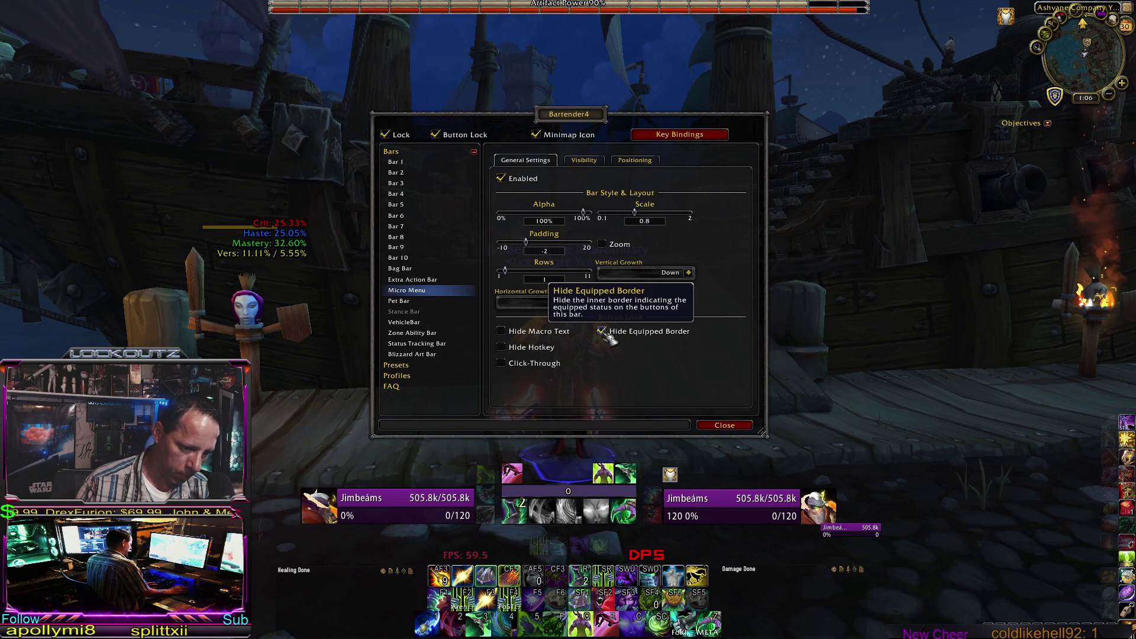
# Step: Select Bar 2 in the Bars list to show its settings
pyautogui.click(396, 173)
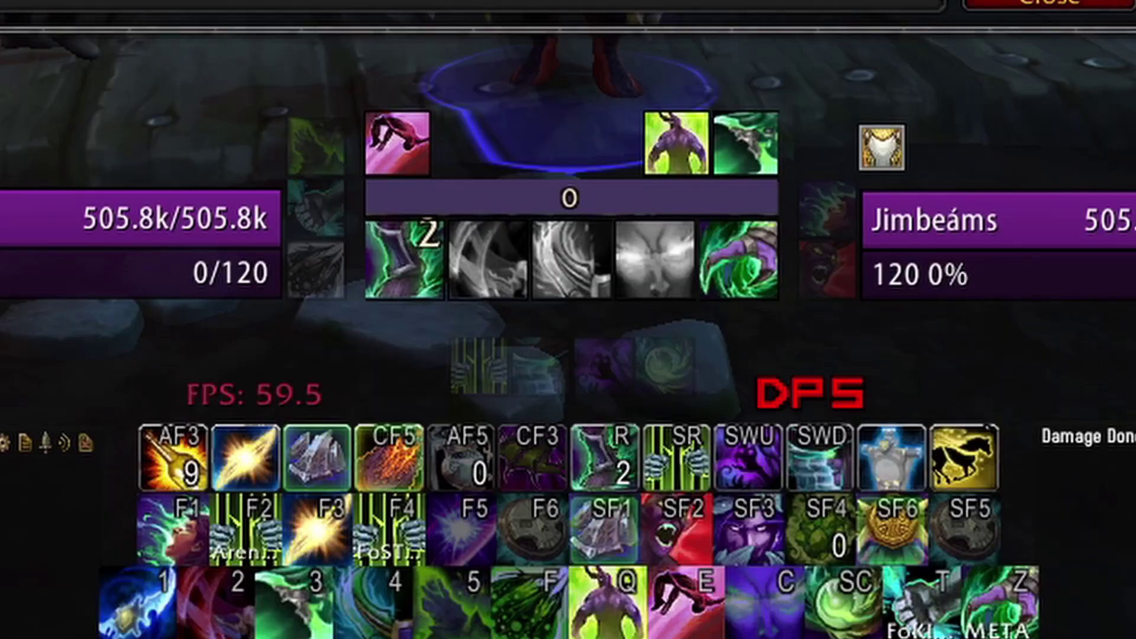